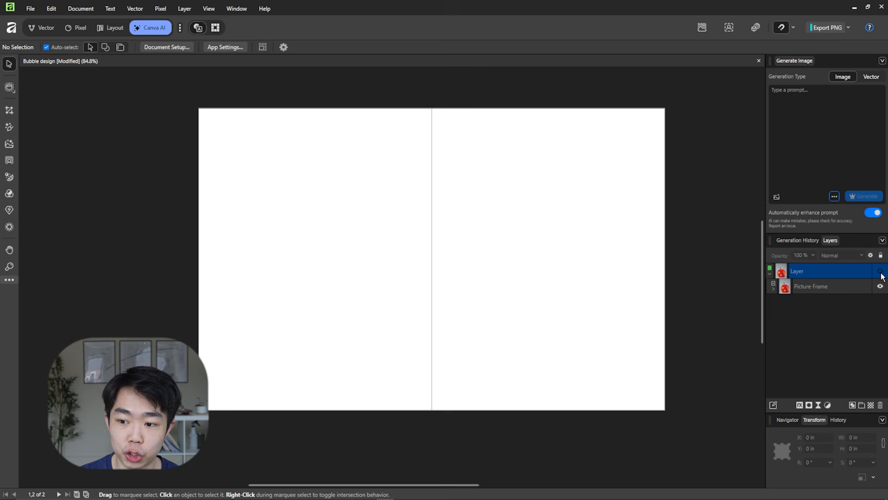
Show the hidden layer and move the generated image's Variations panel over the photo on the facing page.
click(876, 406)
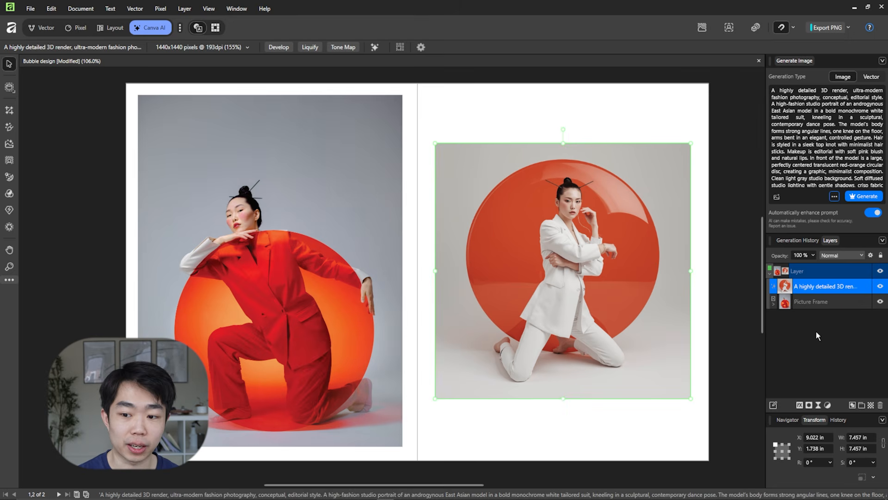
double_click(587, 260)
drag(667, 325, 347, 155)
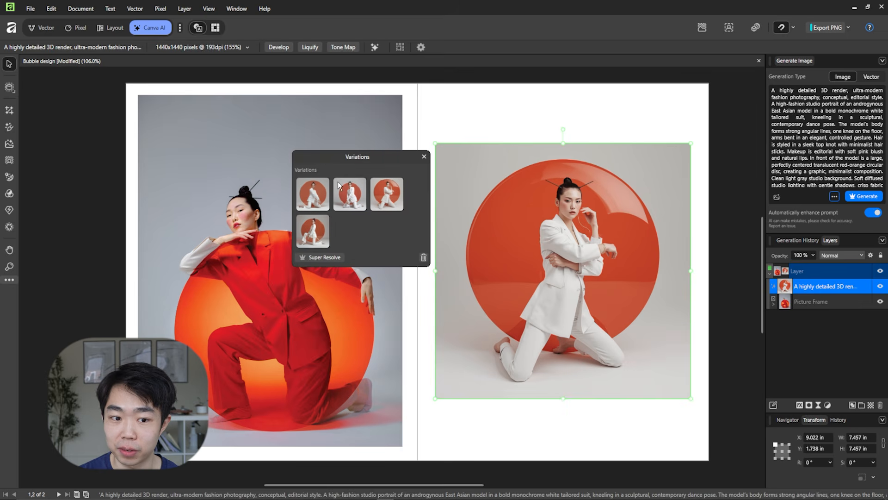
Preview the generated image's variations and choose the fourth one, with the model kneeling in high heels.
click(317, 196)
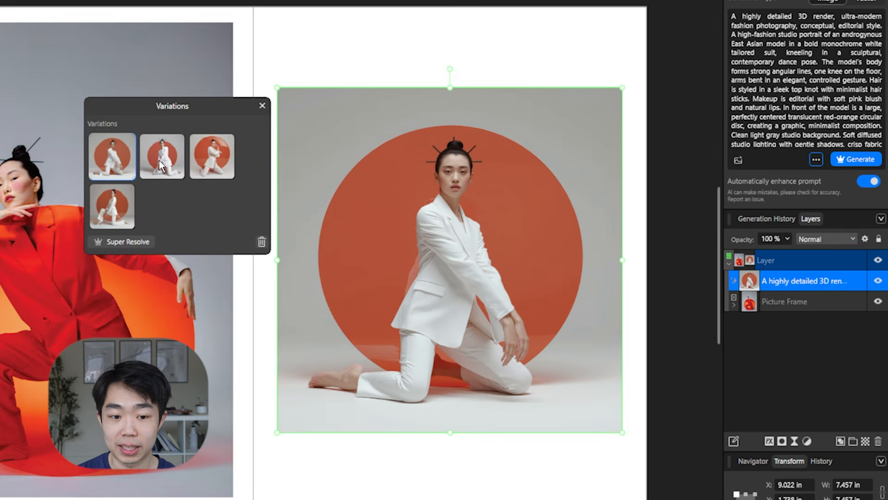
click(348, 195)
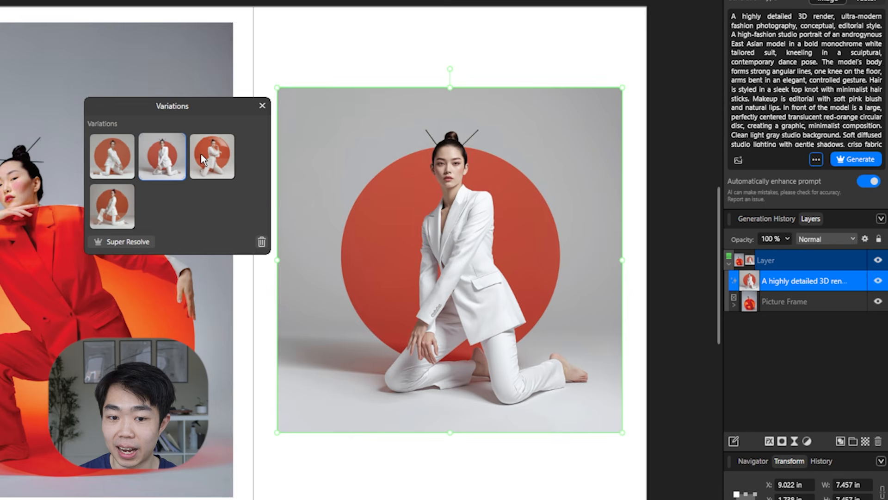
click(382, 196)
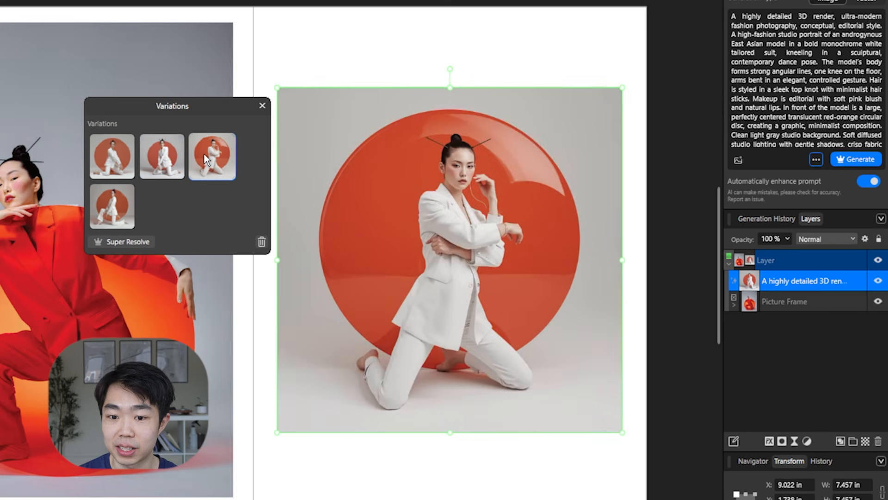
click(116, 212)
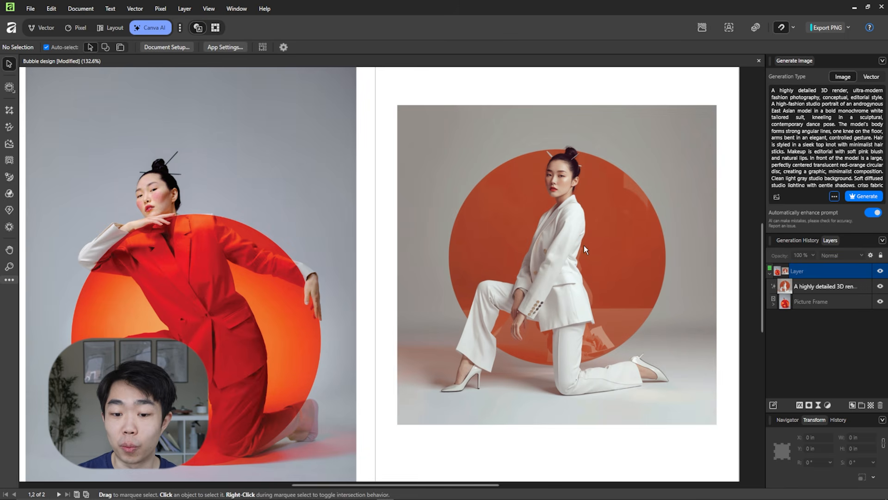
Examine the generated image up close, checking the hands, sleeve buttons, trouser legs, orange disc and face.
scroll(569, 331, up, 5)
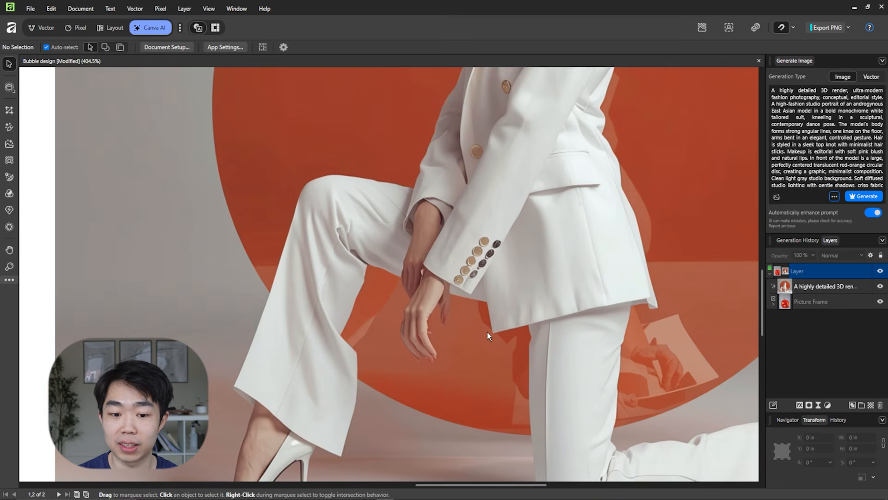
drag(503, 315, 565, 275)
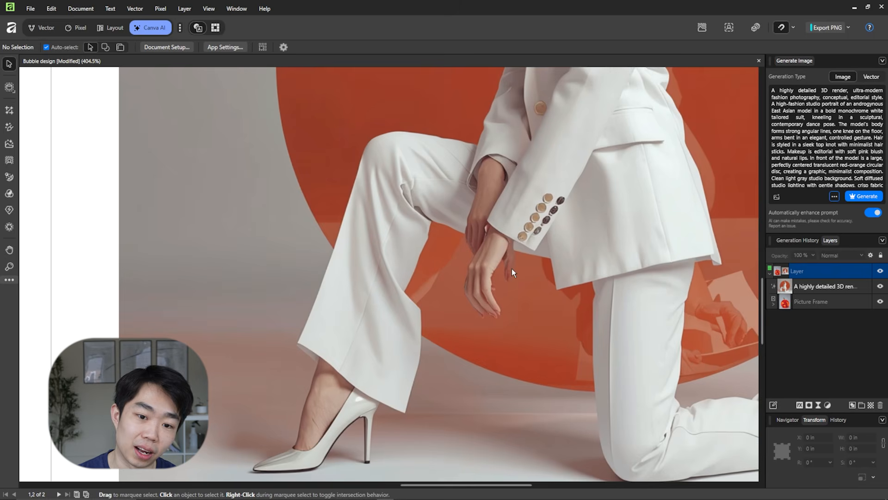
scroll(511, 268, up, 4)
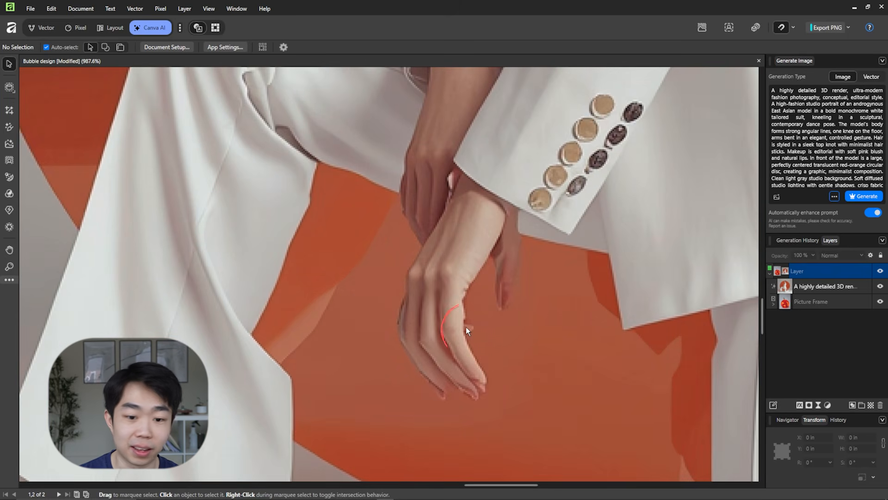
scroll(468, 315, down, 6)
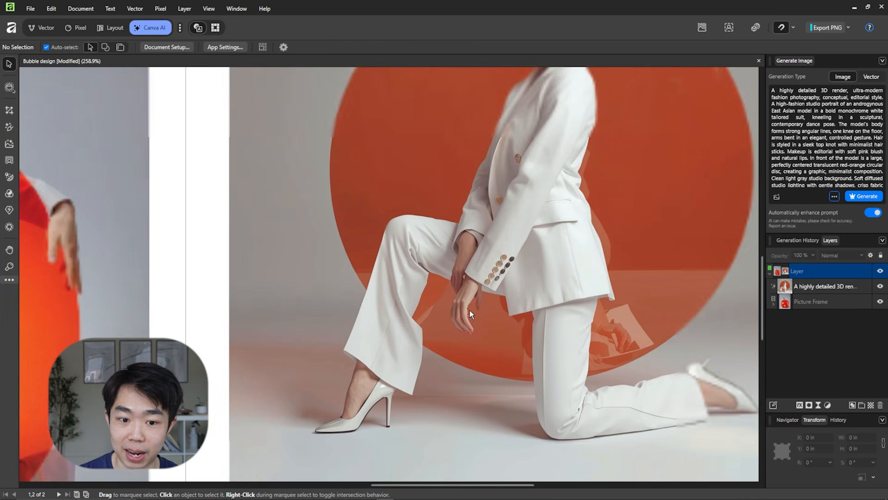
scroll(458, 287, up, 5)
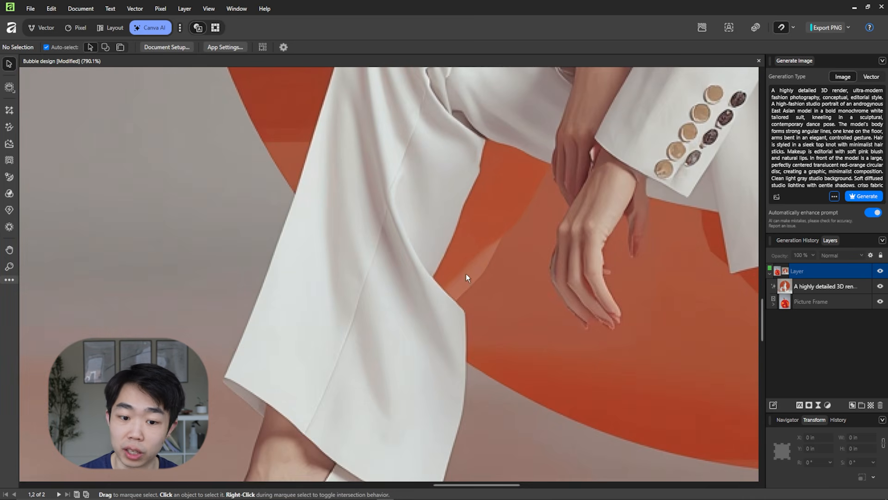
scroll(446, 329, down, 5)
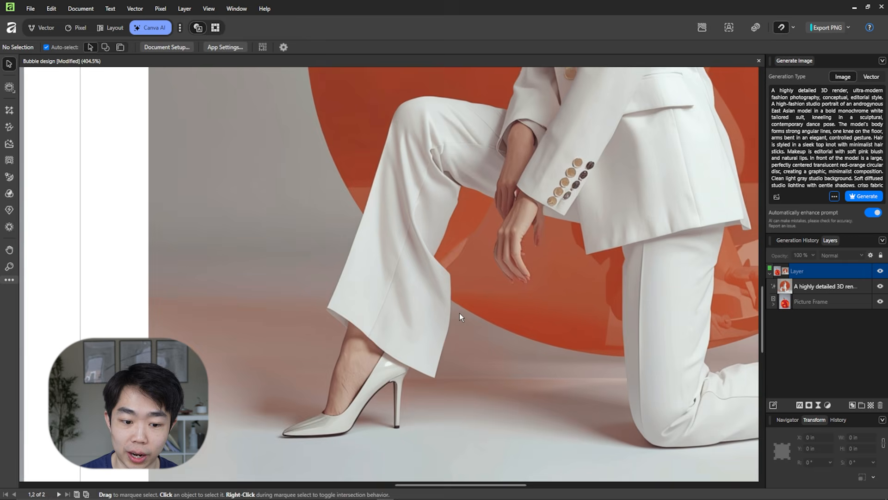
scroll(459, 314, down, 3)
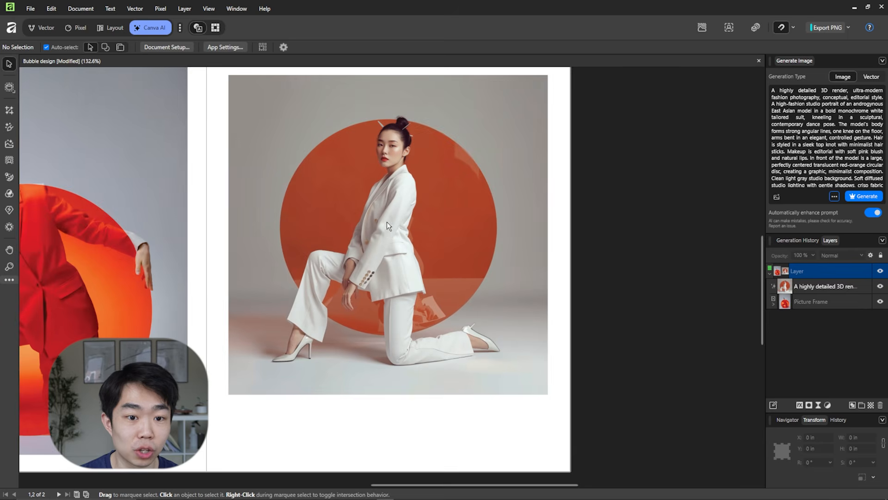
scroll(390, 150, up, 5)
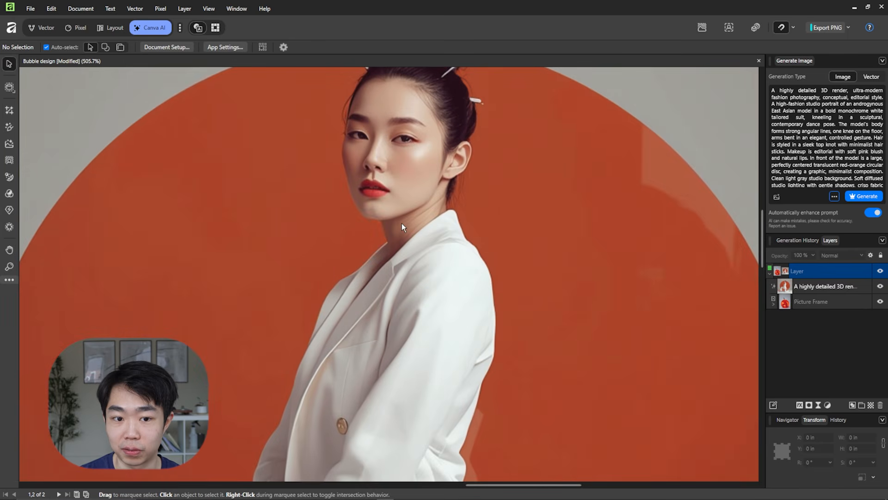
scroll(402, 223, down, 4)
scroll(419, 265, up, 2)
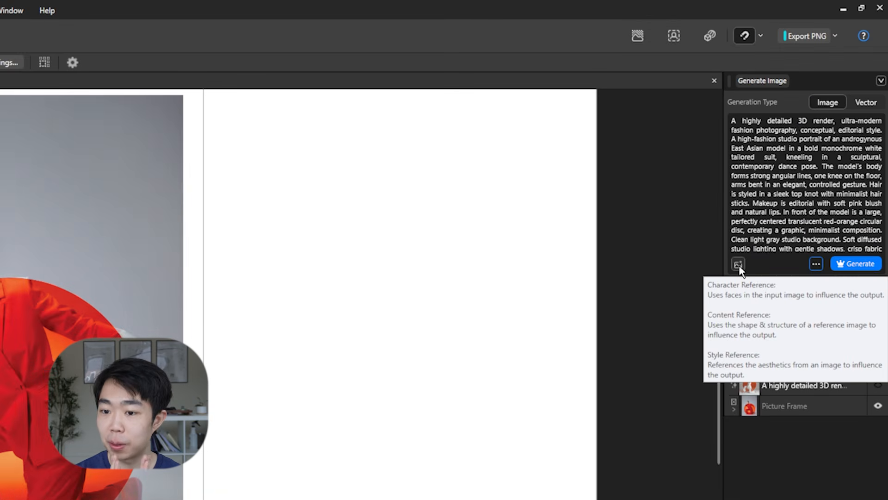
Add the photo of the red-suited model as a Character Reference from an image and generate with the same prompt.
click(738, 265)
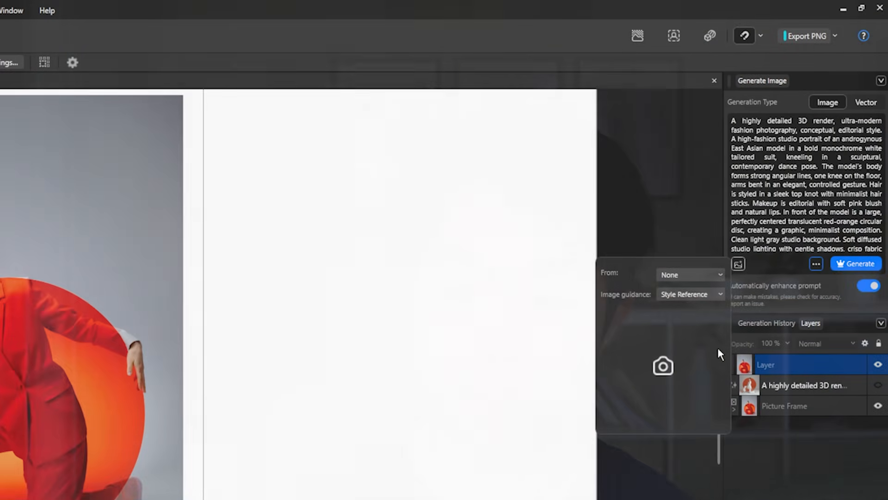
click(689, 294)
click(688, 311)
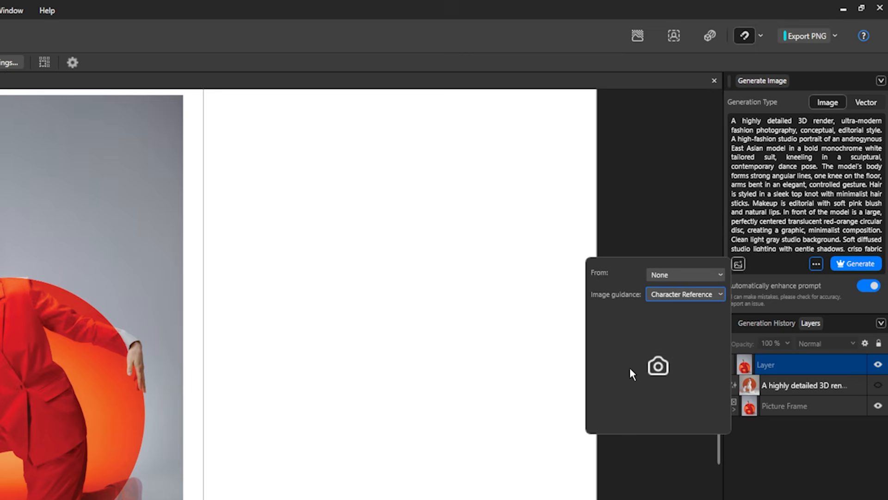
click(675, 276)
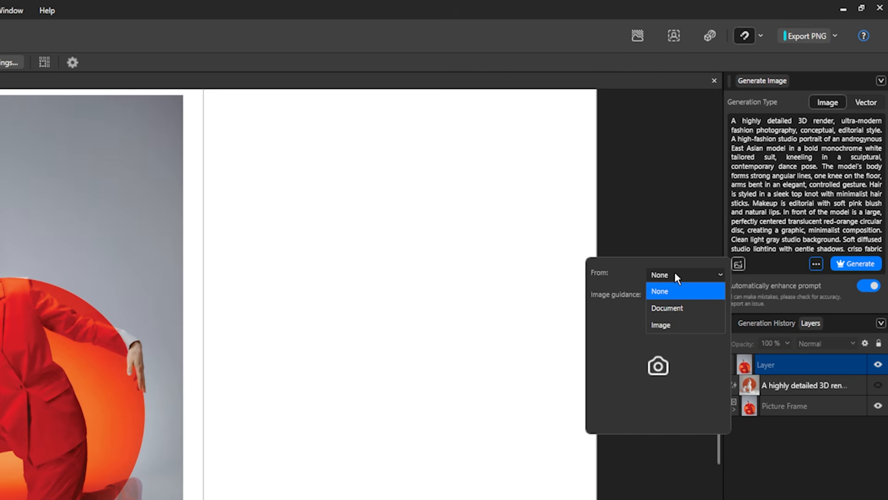
click(687, 324)
click(511, 394)
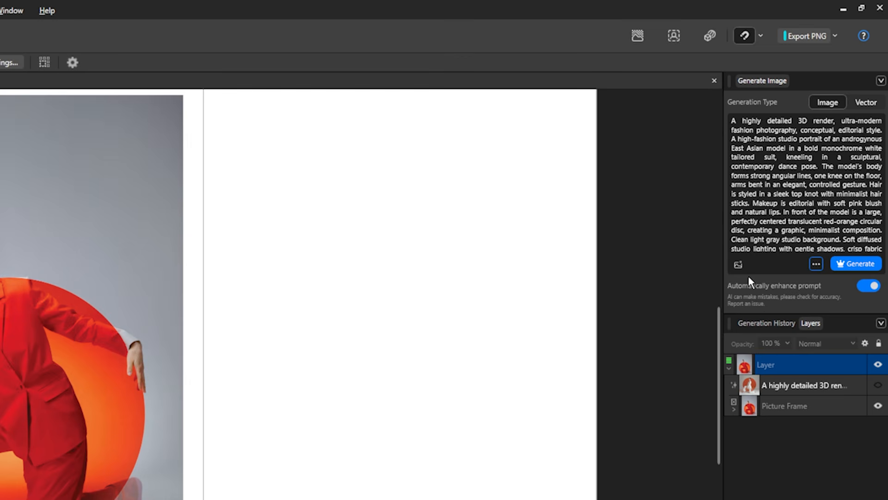
click(739, 264)
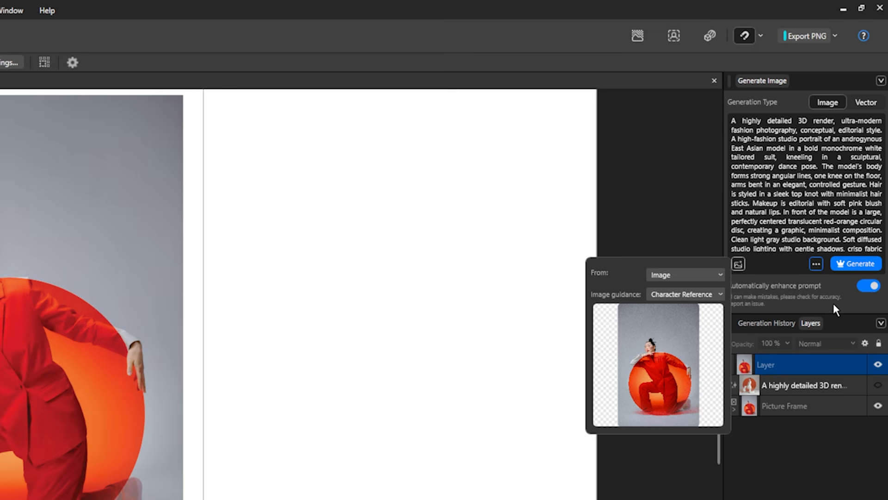
click(854, 262)
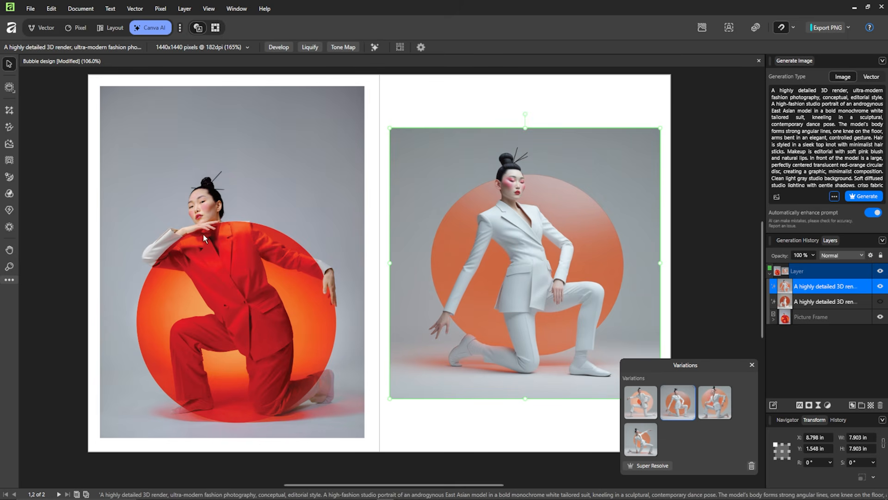
Compare the new variations with the original photo and choose the first one, with the model's hand on her hip.
scroll(231, 212, up, 1)
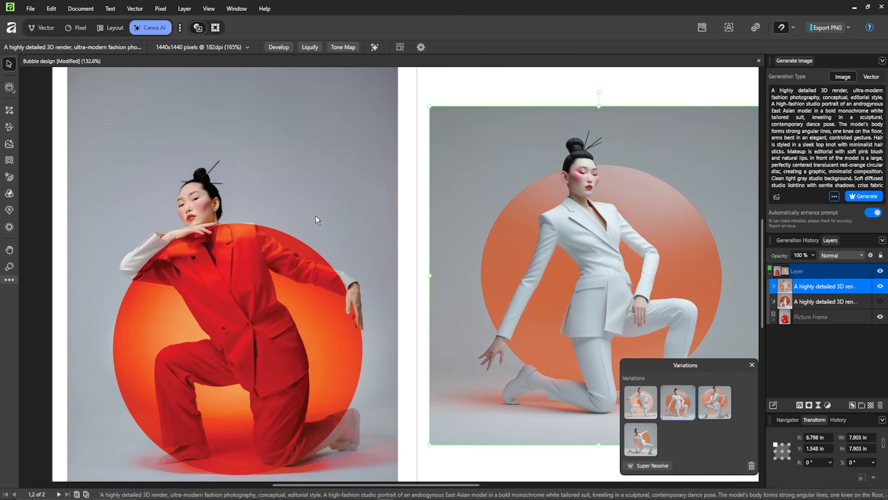
scroll(405, 230, right, 2)
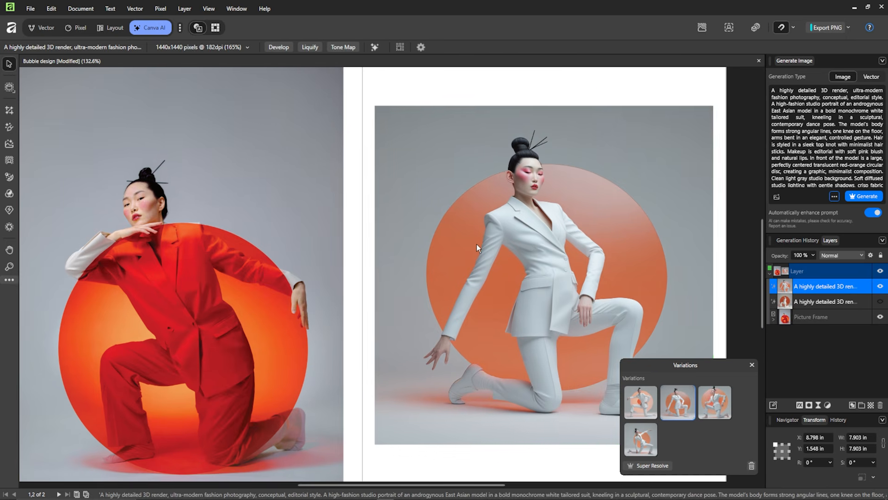
click(709, 393)
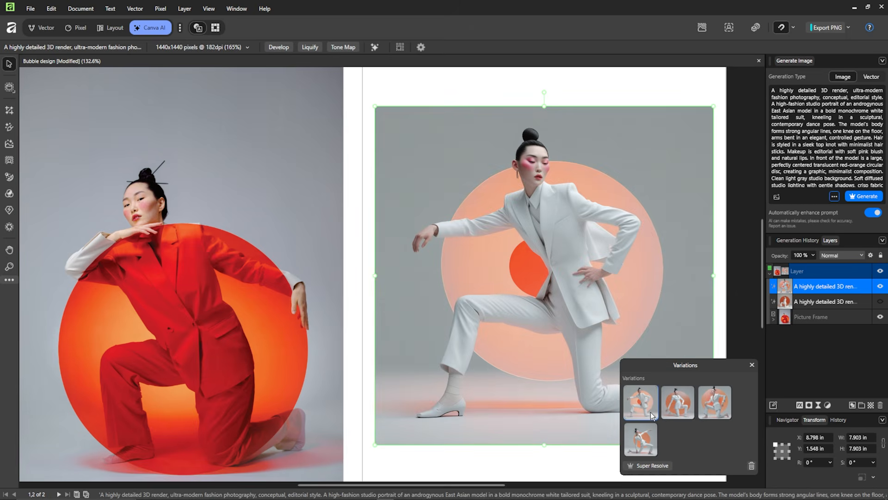
click(644, 448)
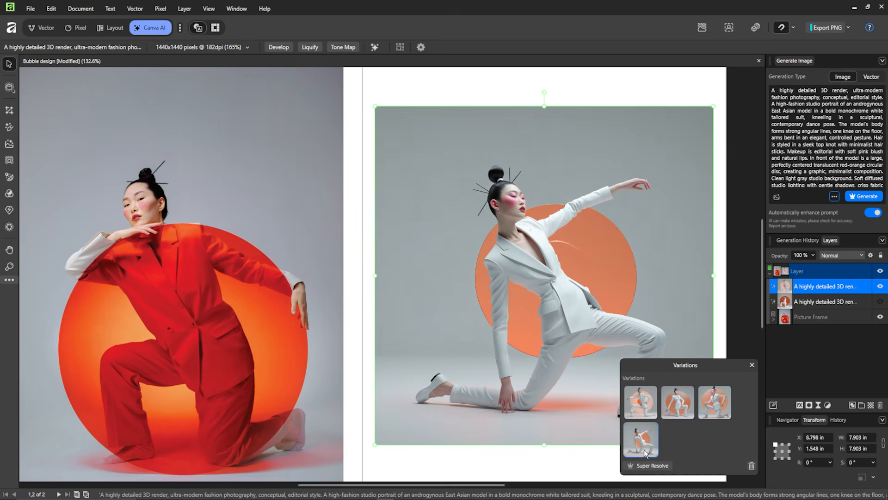
click(647, 411)
Examine the hand on the hip and the jacket details in the chosen variation.
scroll(543, 285, up, 5)
scroll(543, 285, up, 1)
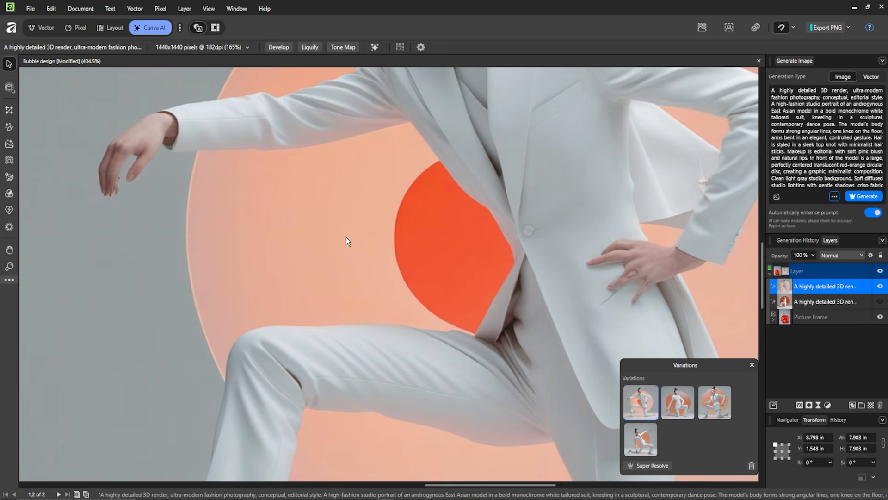
drag(634, 272, 515, 266)
scroll(546, 276, up, 5)
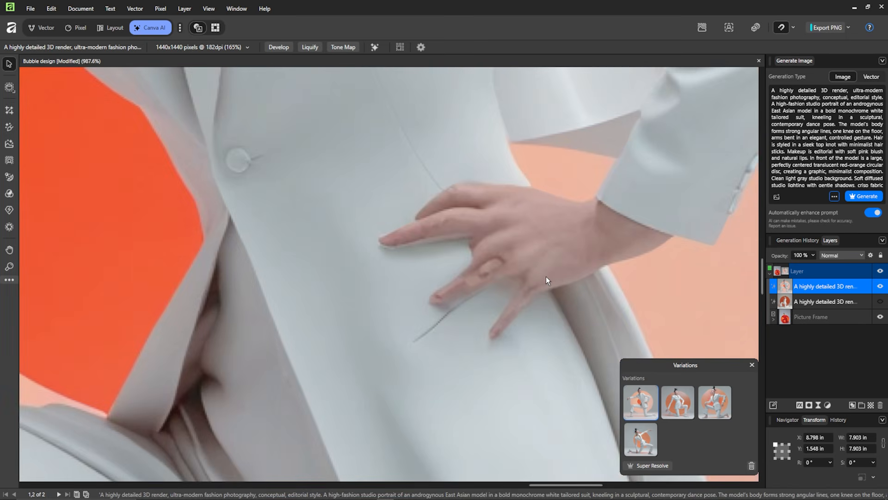
scroll(548, 275, down, 11)
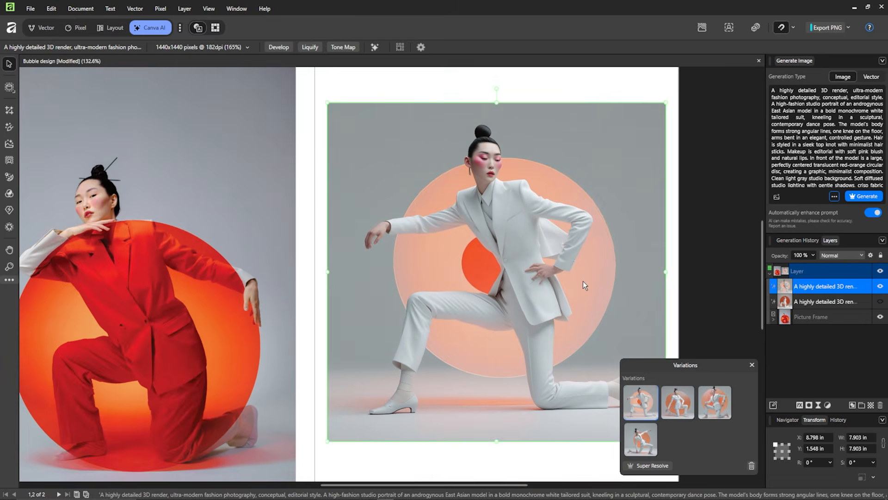
drag(583, 281, 477, 283)
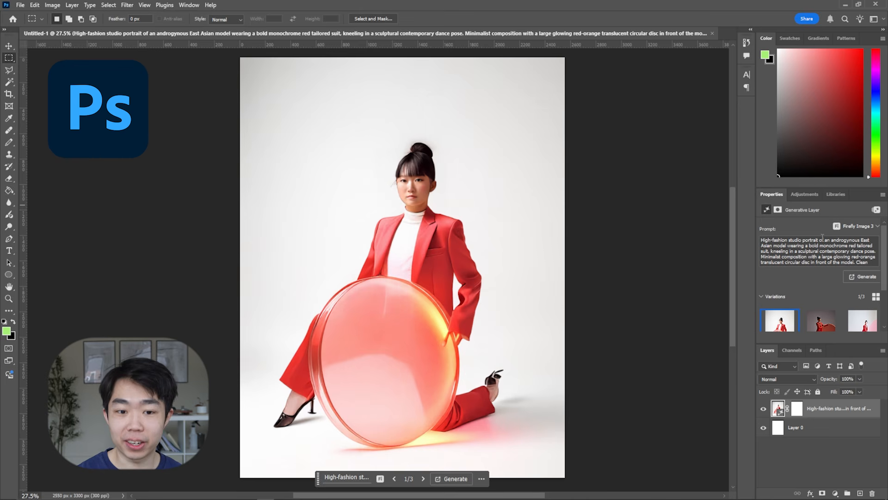
Switch to Photoshop and view the second and third variations of the generative layer.
click(821, 320)
click(862, 320)
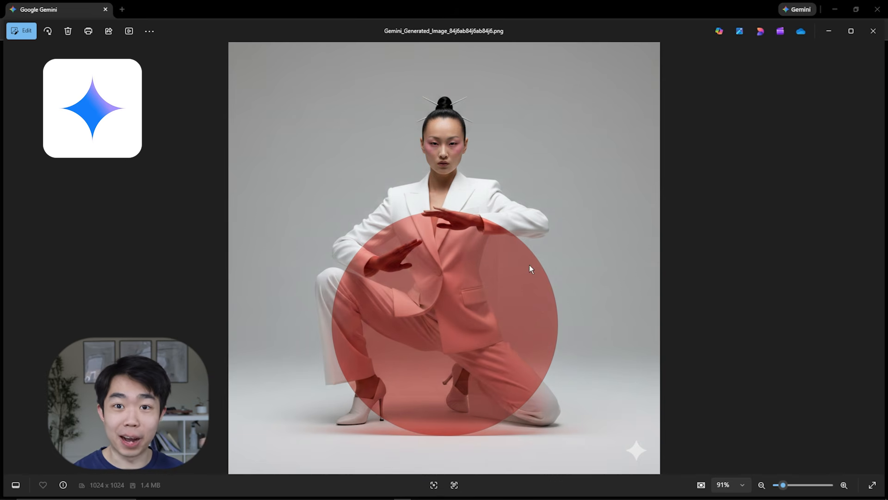
Switch to the Gemini-generated image and examine the model's hands and the red disc up close.
scroll(440, 247, up, 6)
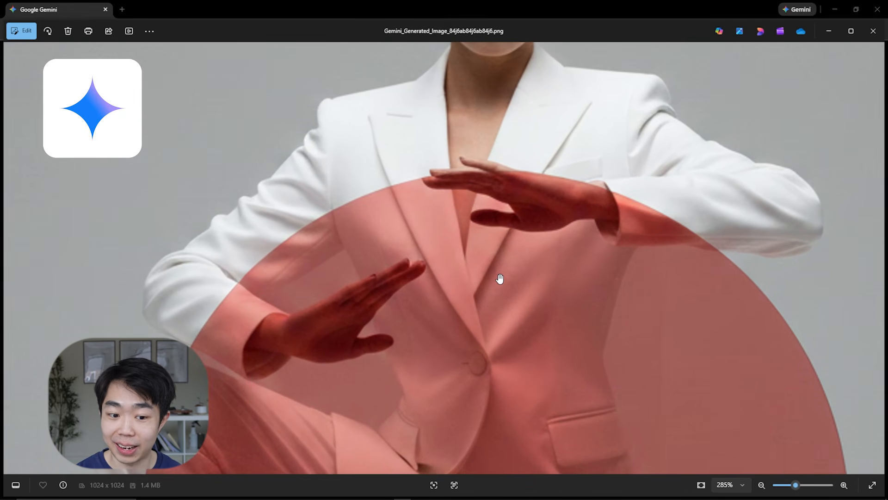
scroll(499, 279, down, 5)
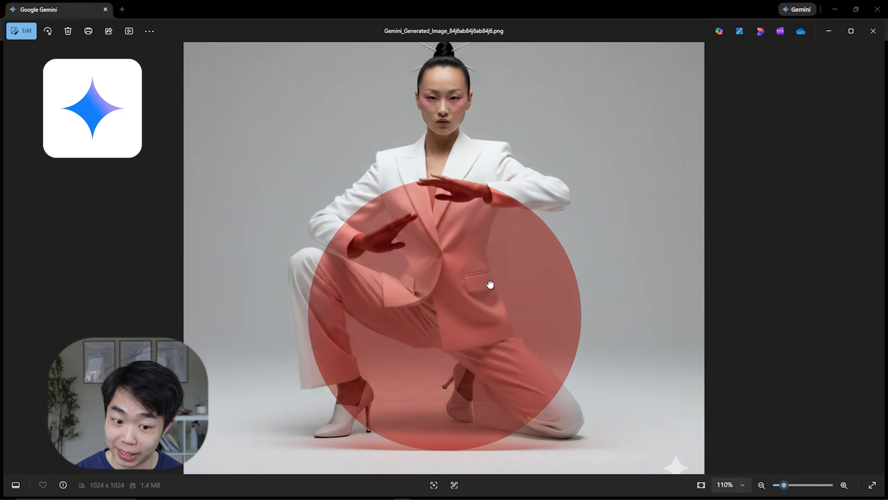
scroll(490, 310, down, 2)
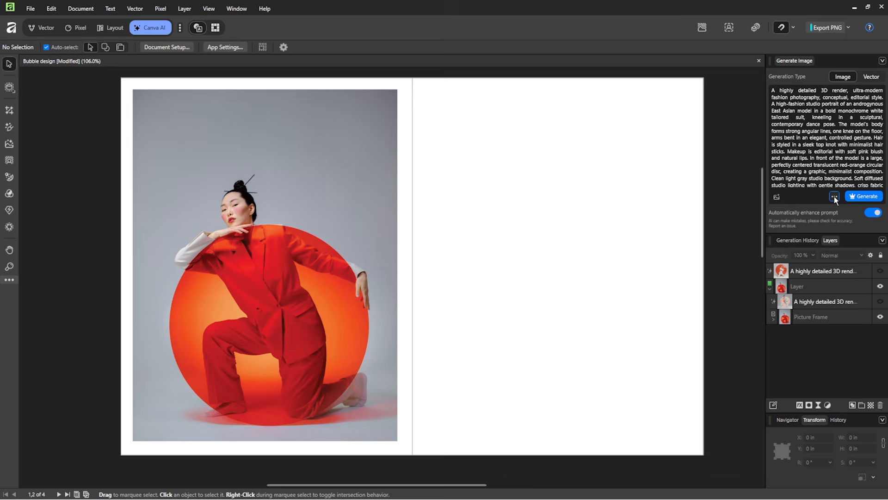
Set the image generation style to Pro Photography (B&W), with a portrait aspect ratio and an image count of 3.
click(833, 196)
click(807, 204)
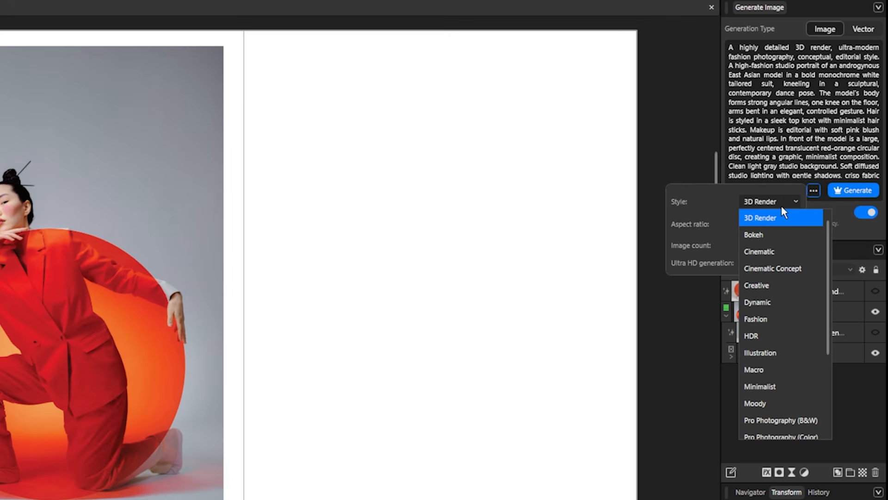
scroll(779, 348, down, 2)
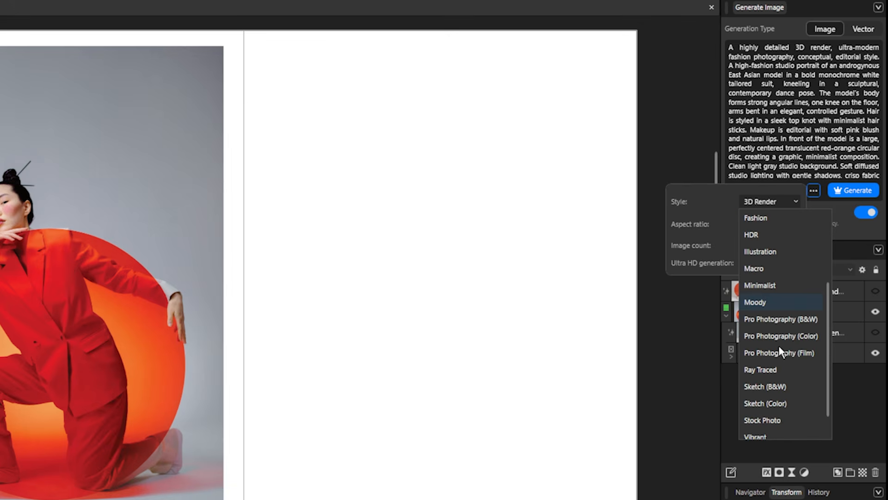
click(794, 323)
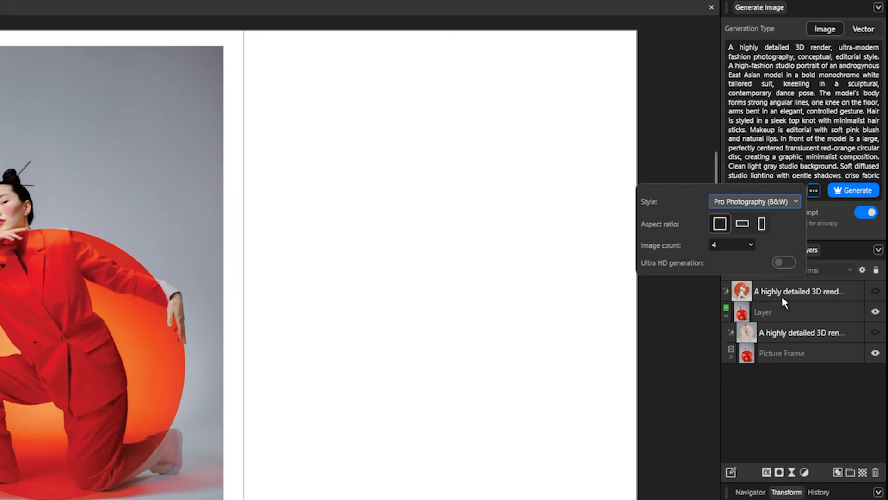
click(762, 224)
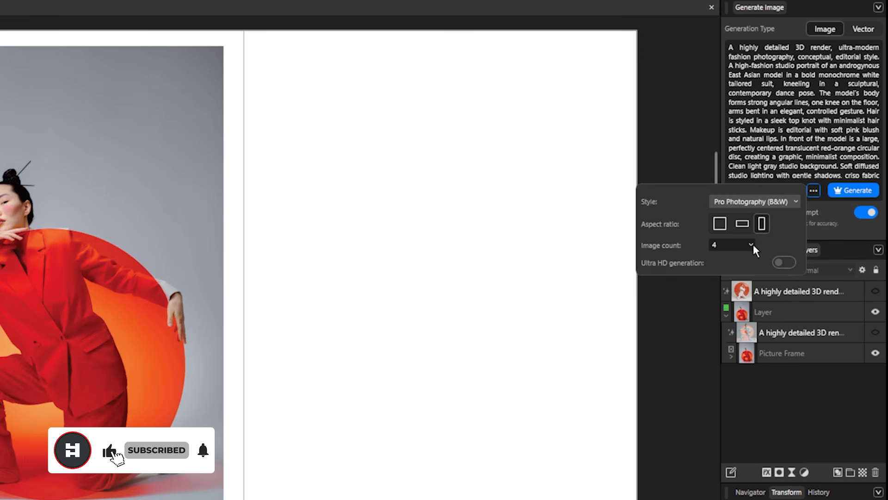
click(751, 245)
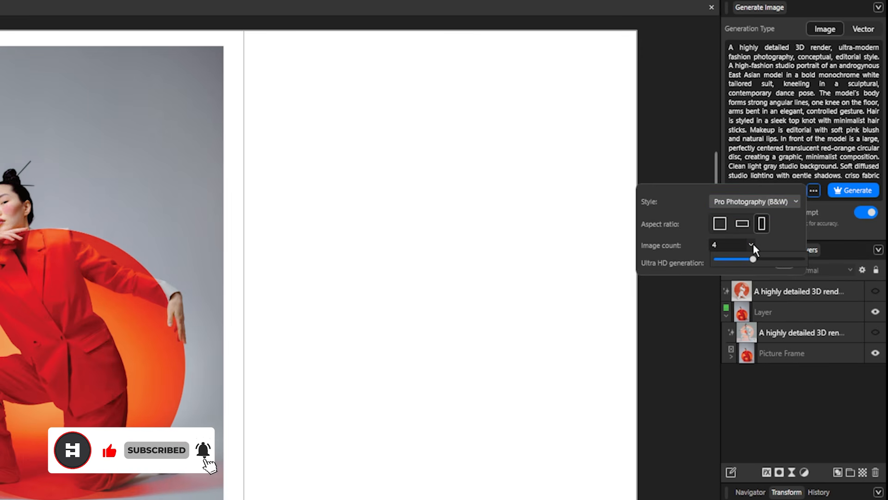
click(772, 241)
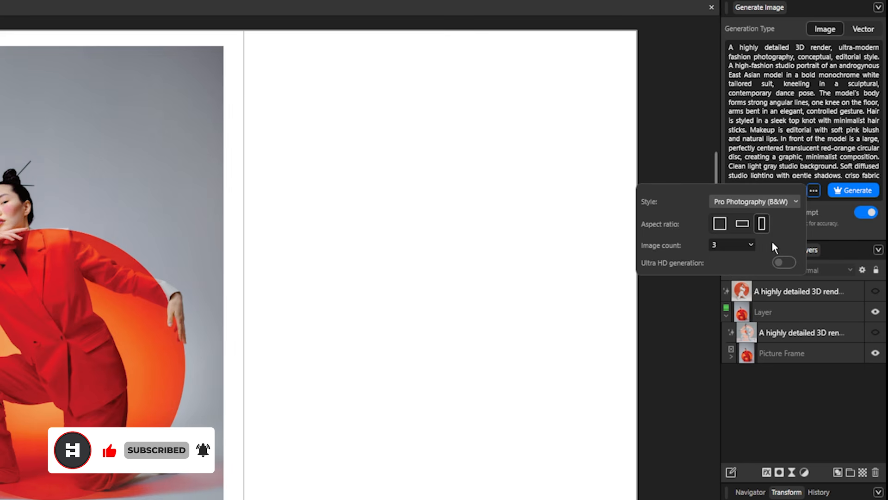
Generate the black-and-white images from the fashion prompt and view the second and third variations.
click(844, 187)
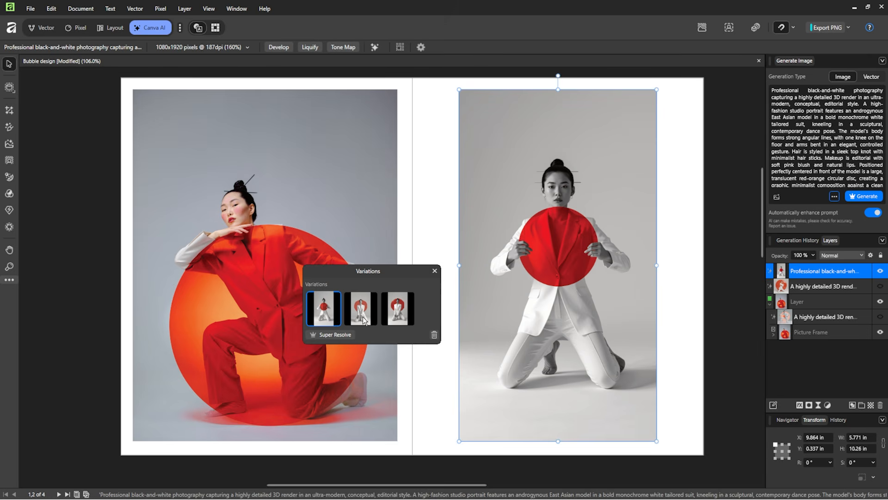
click(364, 320)
click(399, 309)
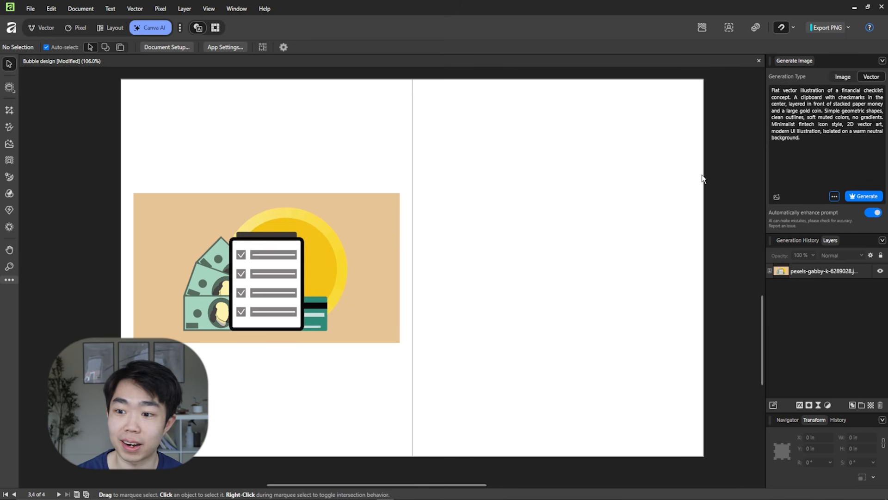
Check the generation options and generate a flat vector illustration from the financial checklist prompt.
click(834, 196)
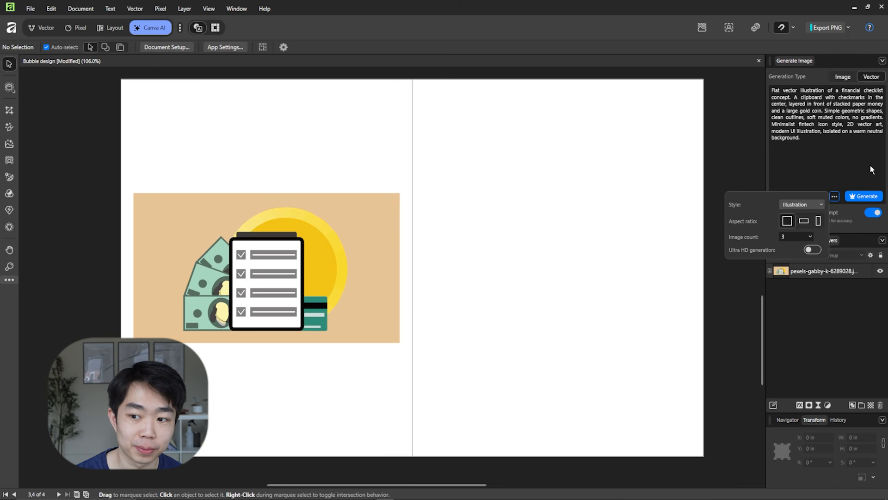
click(860, 195)
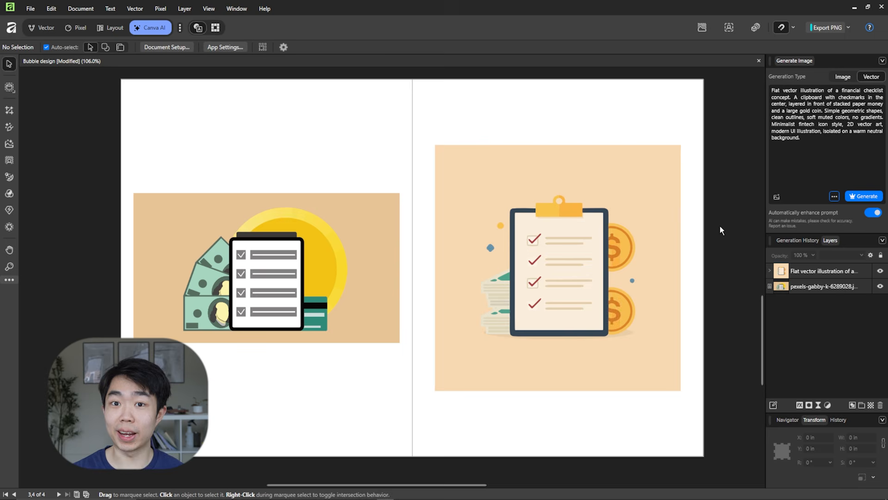
click(673, 220)
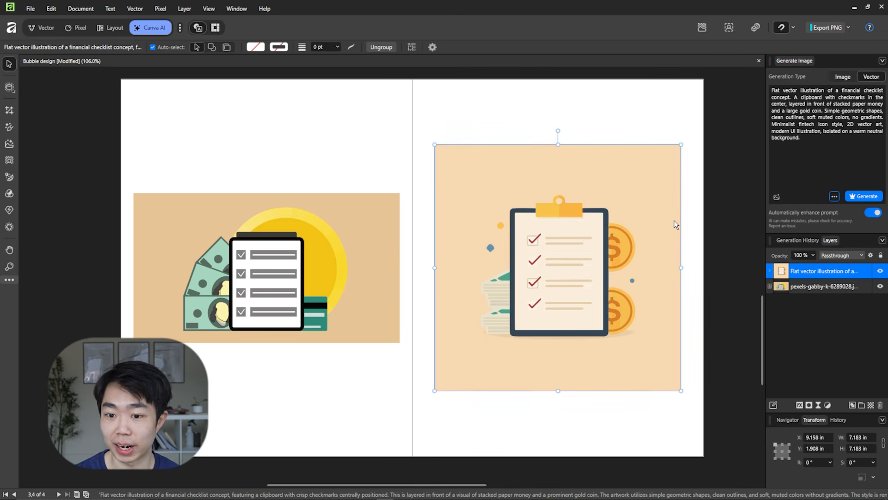
click(687, 246)
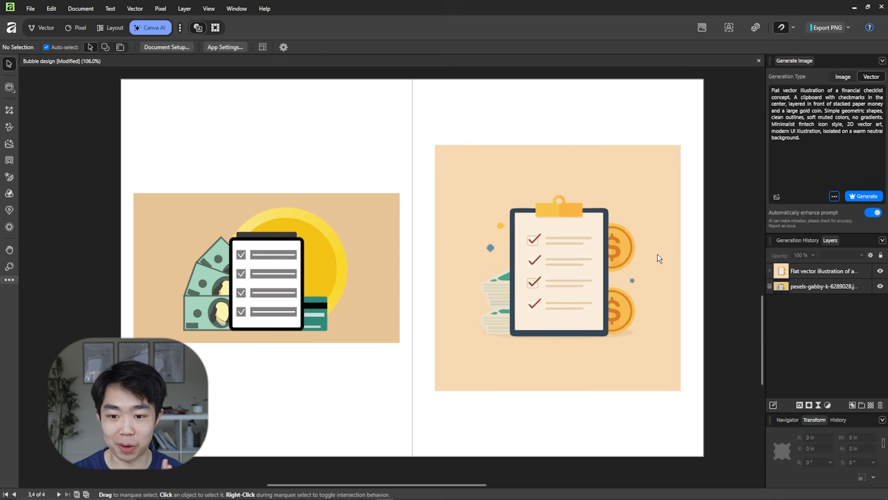
Inspect the generated illustration's curves by briefly hiding and showing the background, the paper and the clipboard frame.
double_click(628, 212)
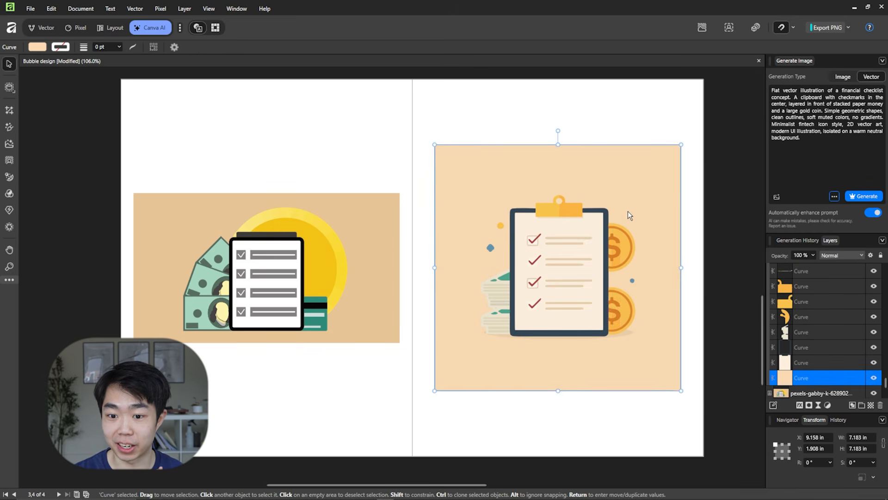
click(874, 377)
click(874, 378)
click(874, 362)
click(874, 362)
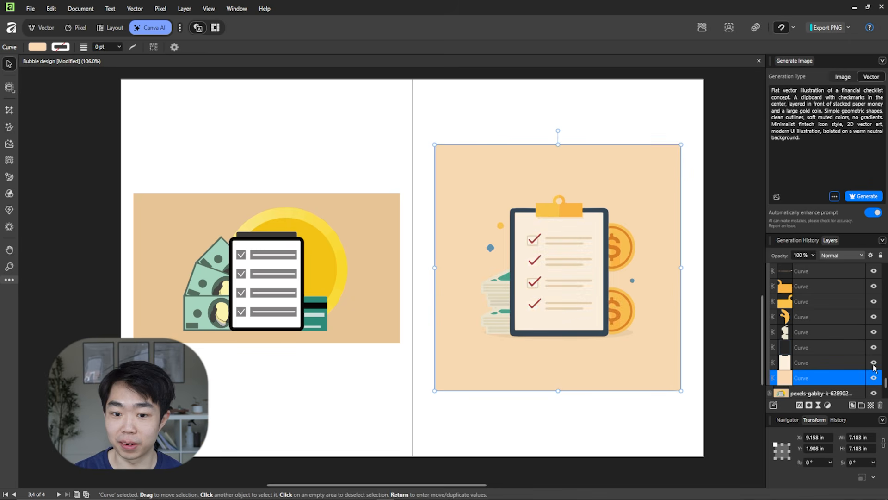
click(874, 347)
click(873, 347)
click(210, 108)
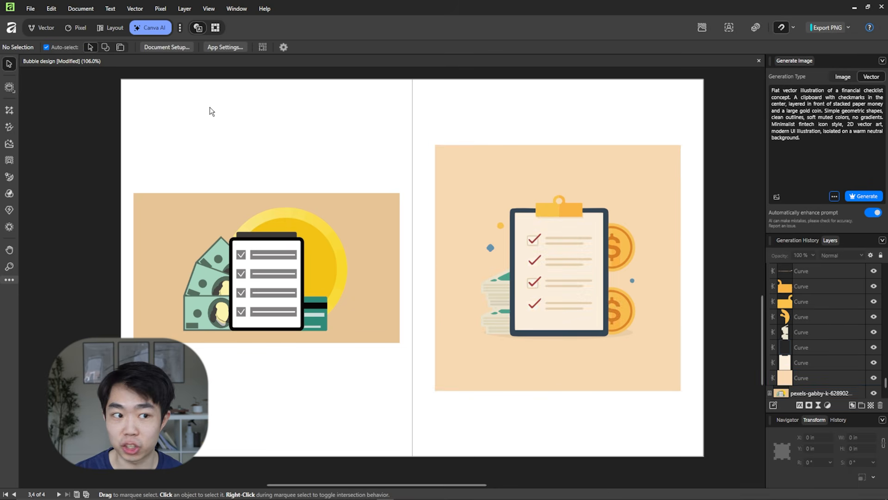
Switch to the vector workspace and ungroup the generated checklist illustration.
click(46, 27)
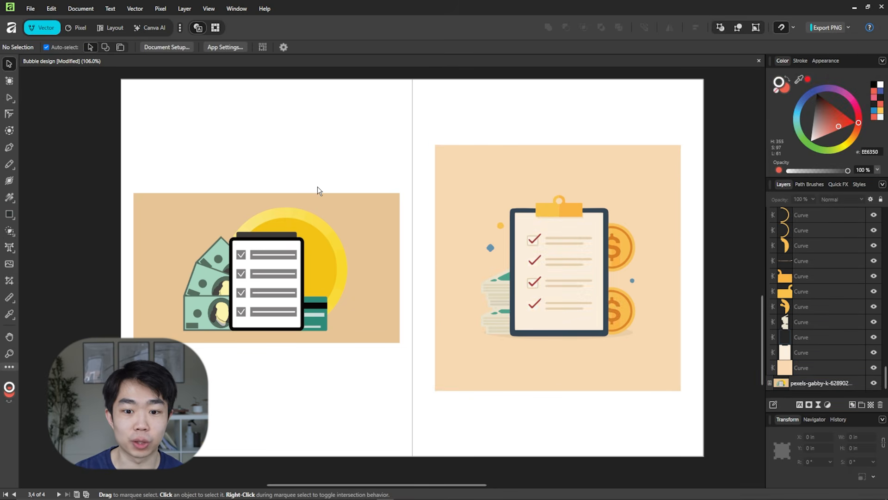
click(633, 226)
right_click(631, 212)
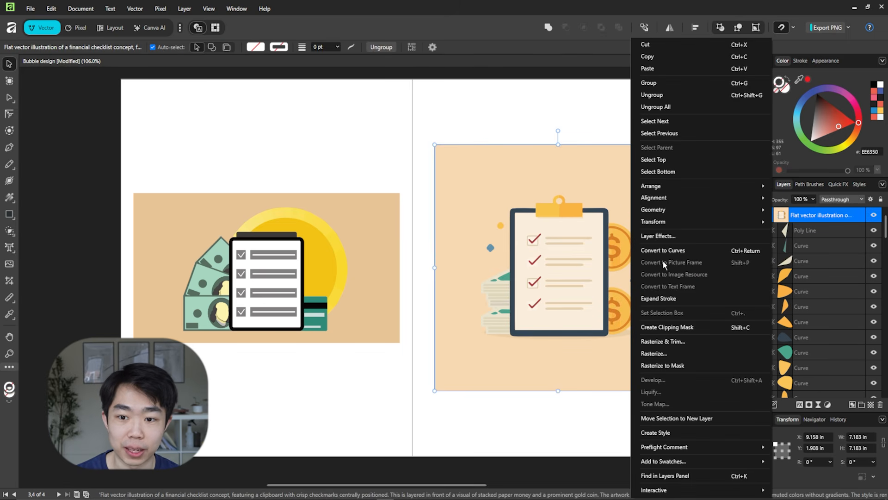
click(670, 95)
click(574, 94)
Shift the peach background square up and to the right, and pull a piece of the upper dollar coin to the right.
drag(642, 199, 671, 181)
scroll(615, 247, up, 3)
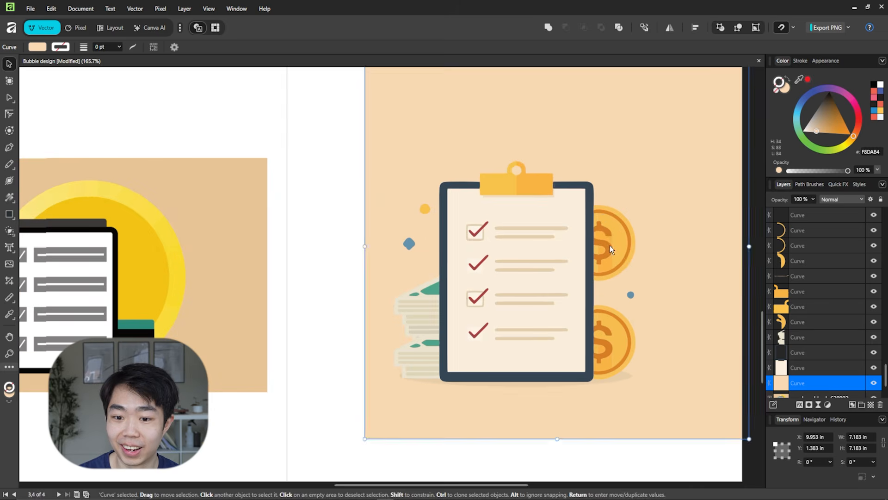
click(606, 238)
drag(619, 245, 671, 256)
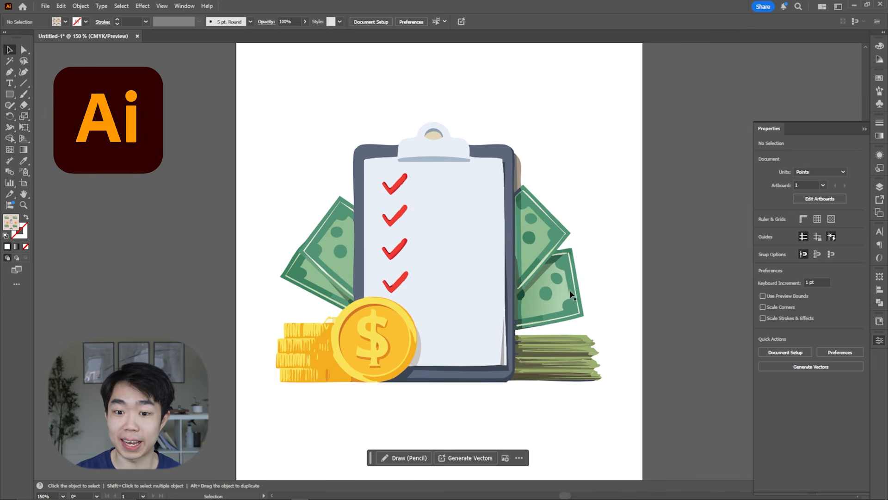
Switch to Illustrator and view the second and third variations of the generated checklist illustration.
click(572, 295)
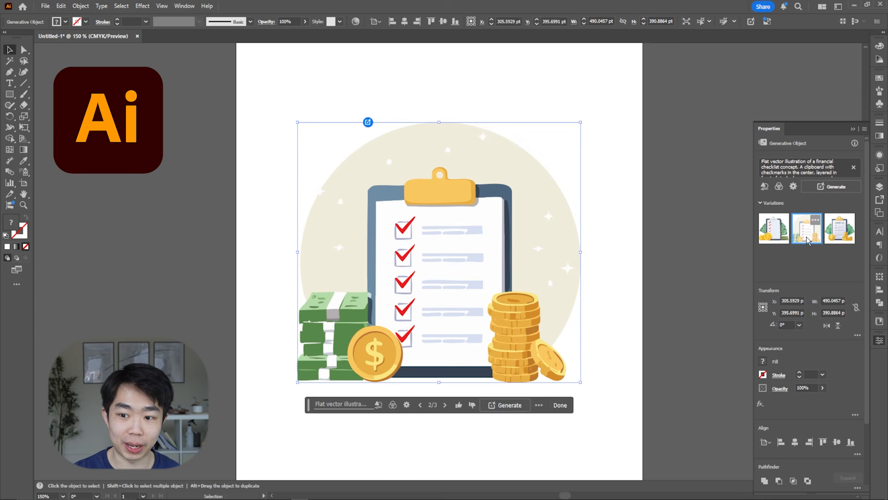
click(807, 229)
click(843, 235)
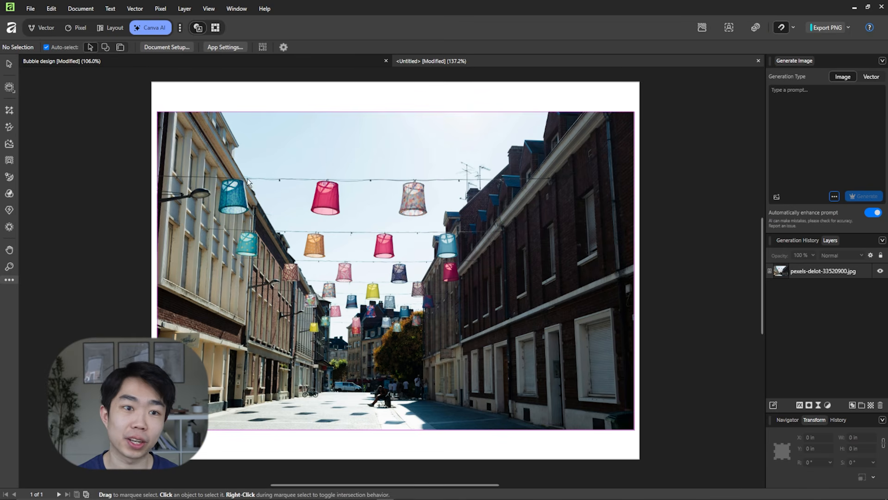
Select the sky between the lampshades in the street photo layer with the object selection tool.
click(9, 88)
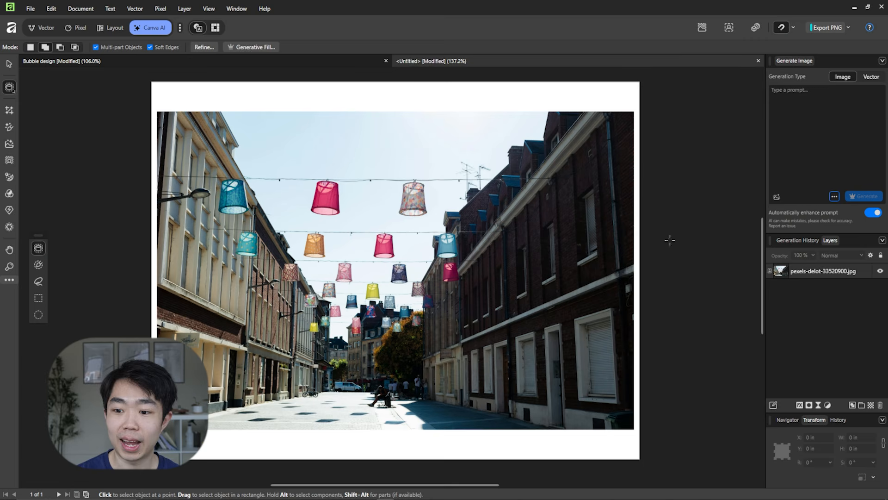
click(829, 274)
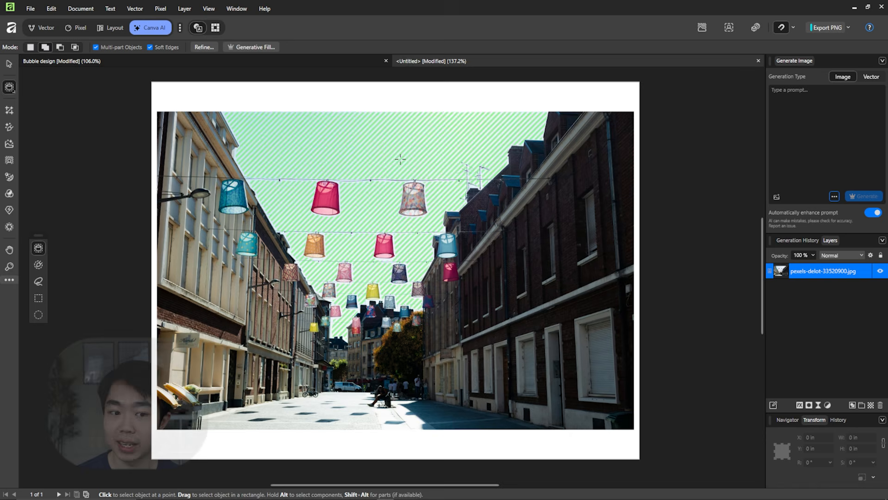
click(301, 233)
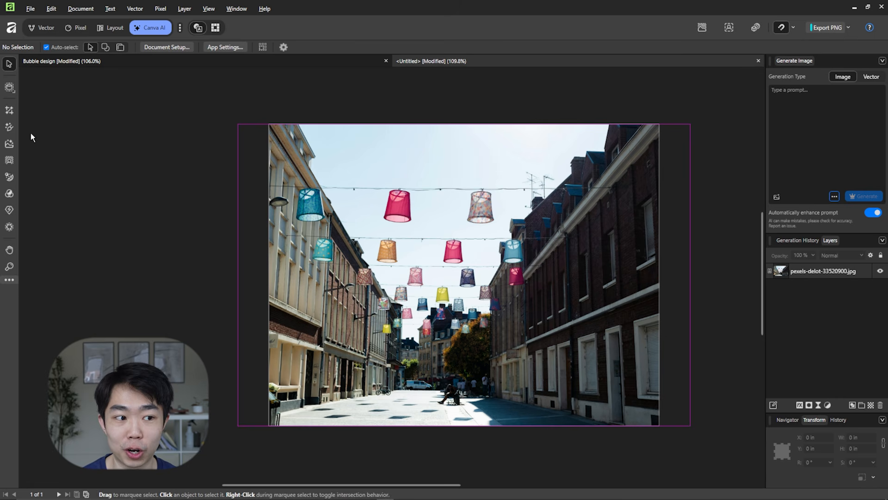
Extend the street photo above and below into a portrait format with the Generative Expand tool.
click(9, 111)
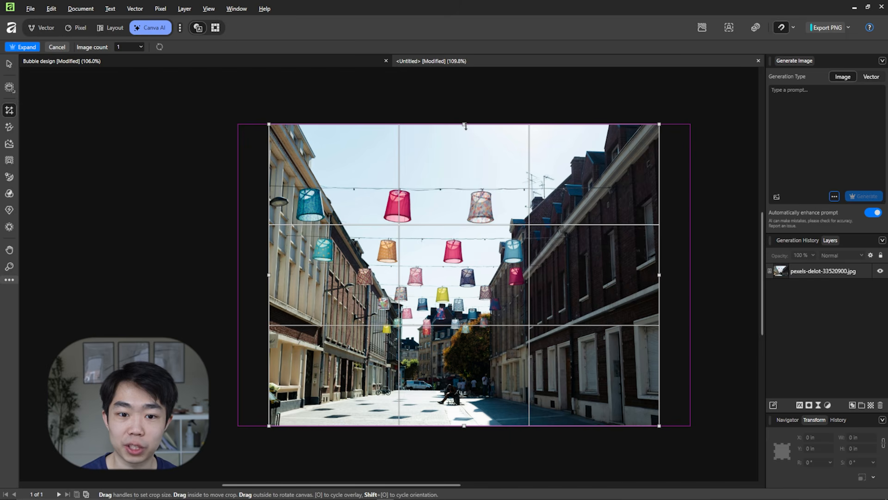
drag(465, 126, 469, 69)
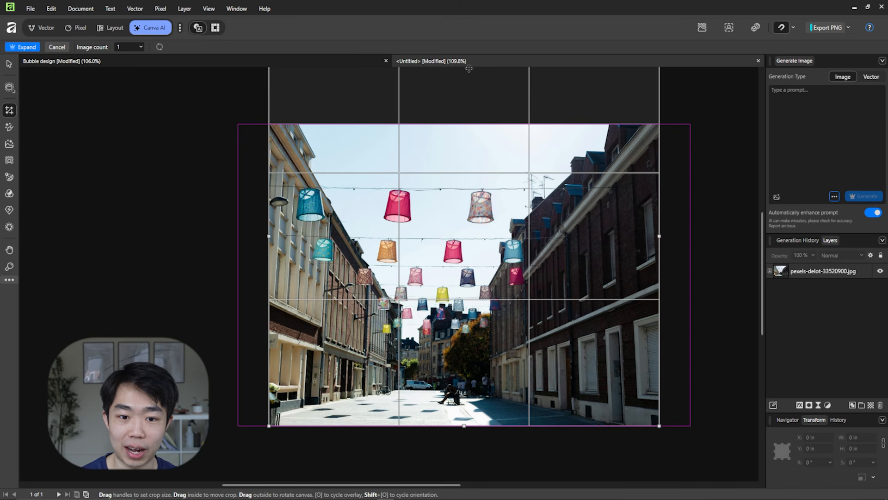
scroll(454, 366, down, 3)
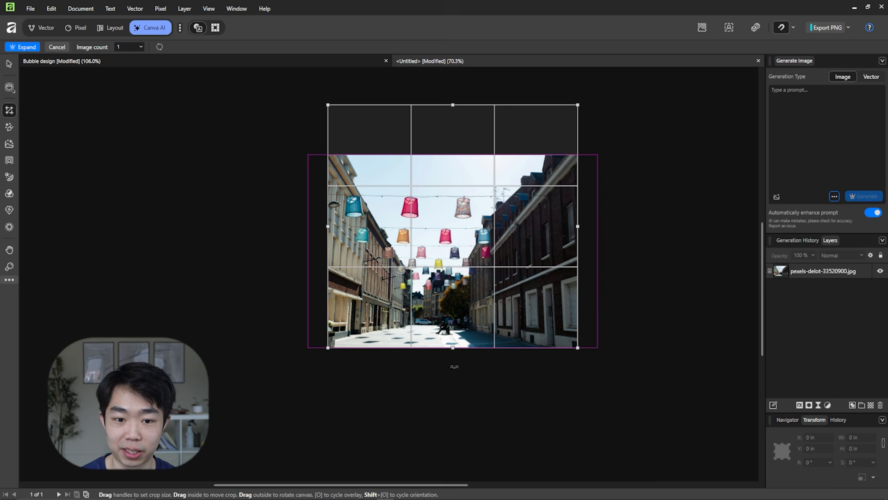
drag(452, 348, 445, 418)
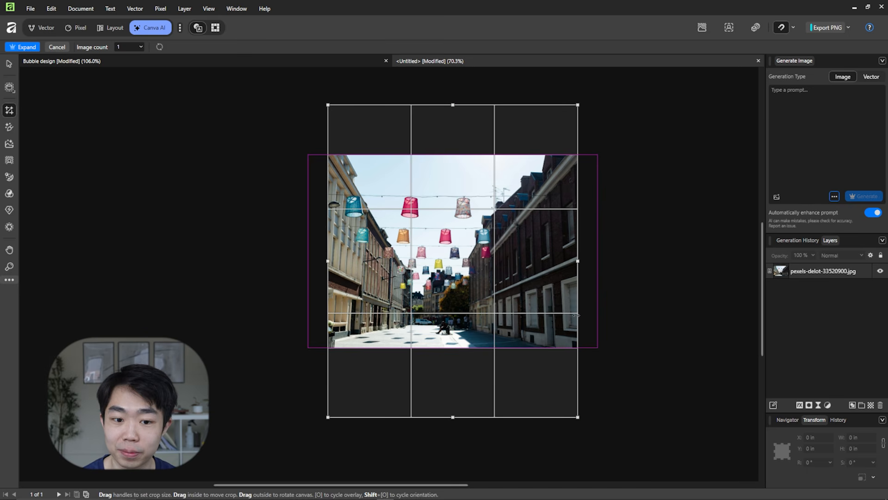
key(Return)
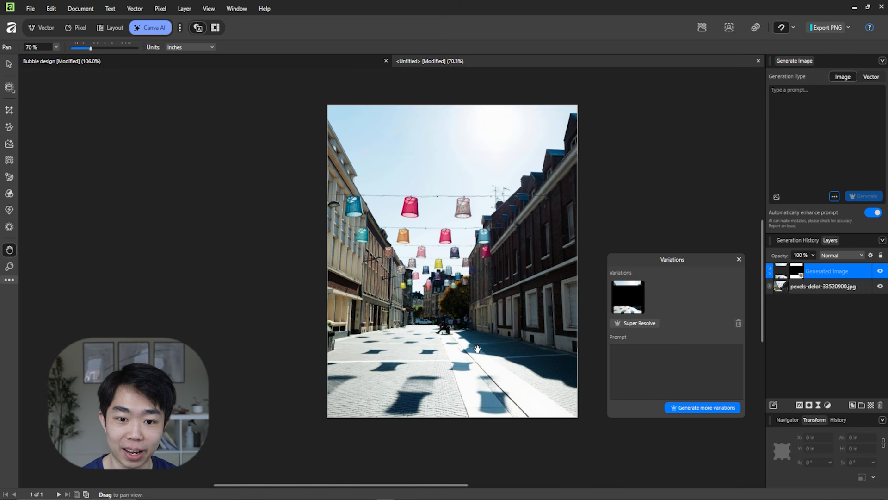
Examine the expanded sky and pavement up close, including the lamp shadows and the seam with the original photo.
scroll(472, 238, up, 5)
scroll(411, 184, down, 3)
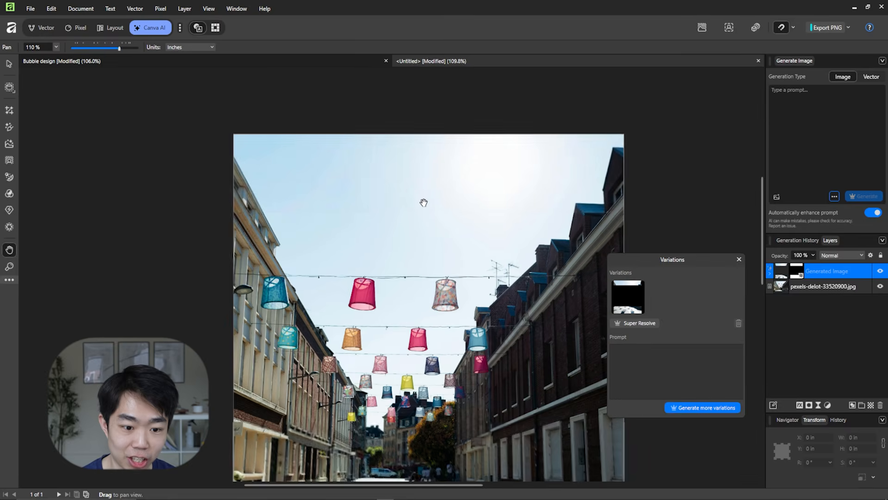
scroll(373, 371, up, 4)
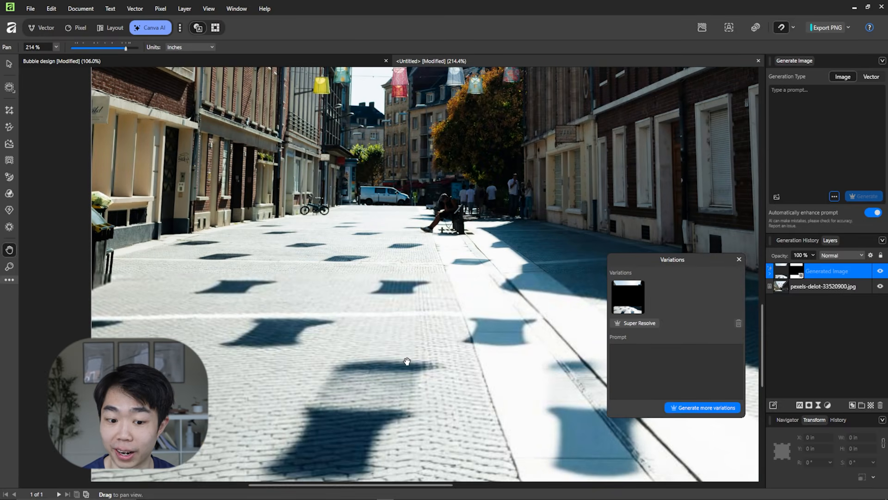
drag(359, 353, 397, 351)
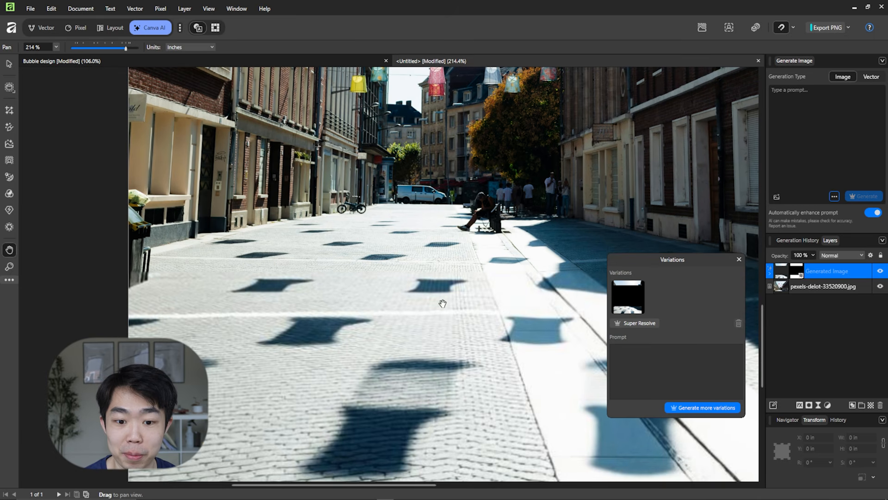
drag(538, 306, 430, 371)
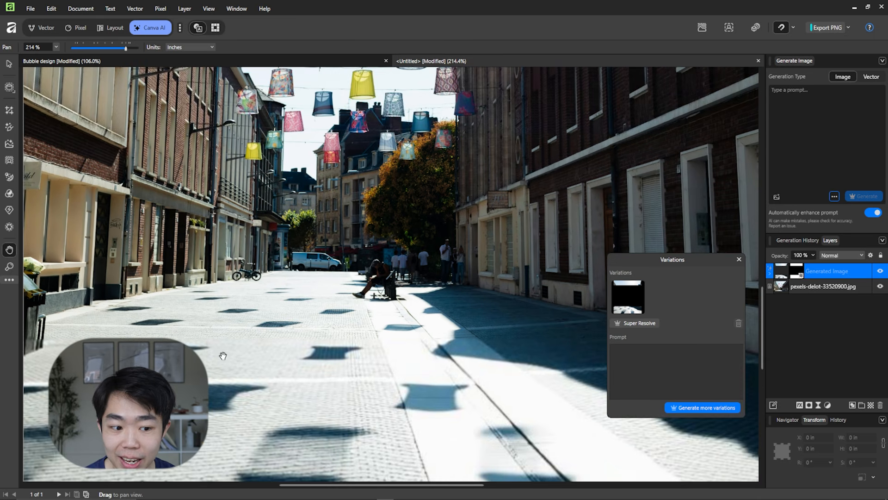
scroll(232, 353, up, 6)
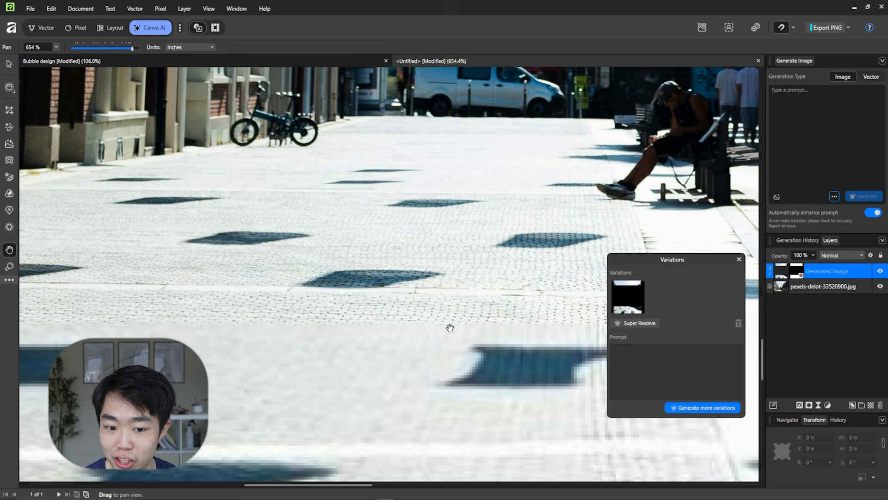
scroll(449, 327, down, 8)
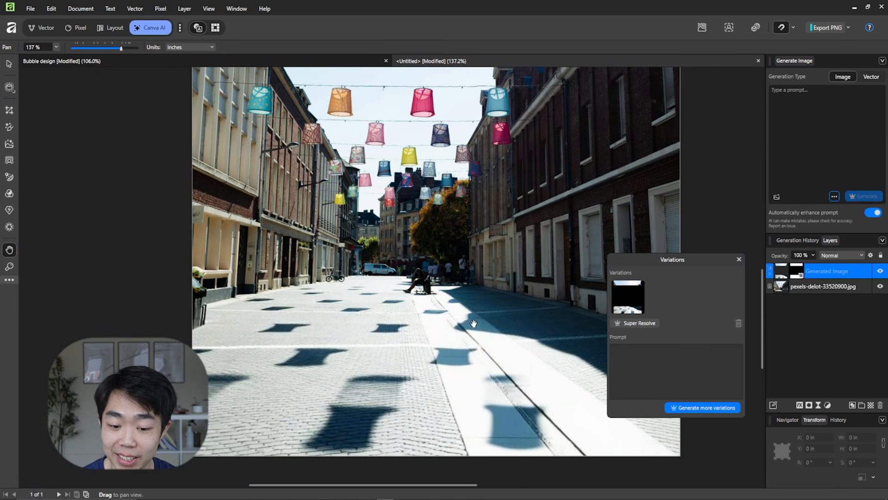
View the whole expanded street photo and compare its generated variations, ending on the third one.
drag(473, 323, 446, 308)
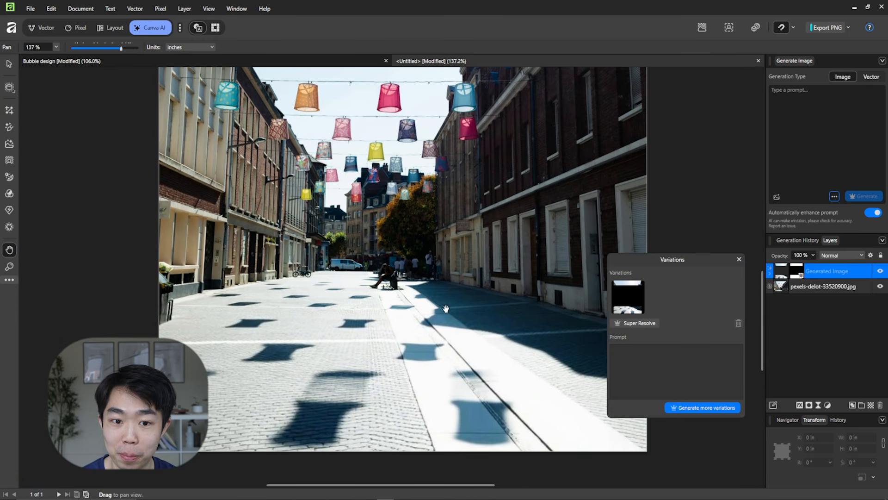
scroll(451, 301, down, 4)
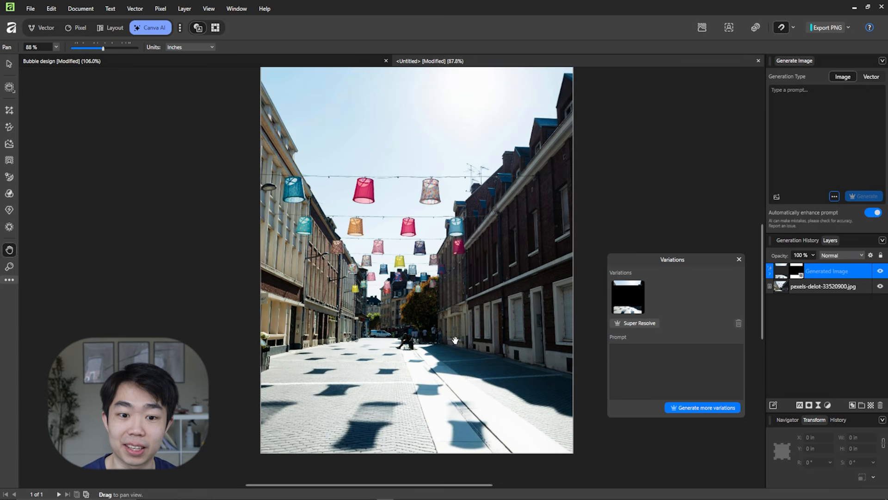
drag(465, 353, 474, 335)
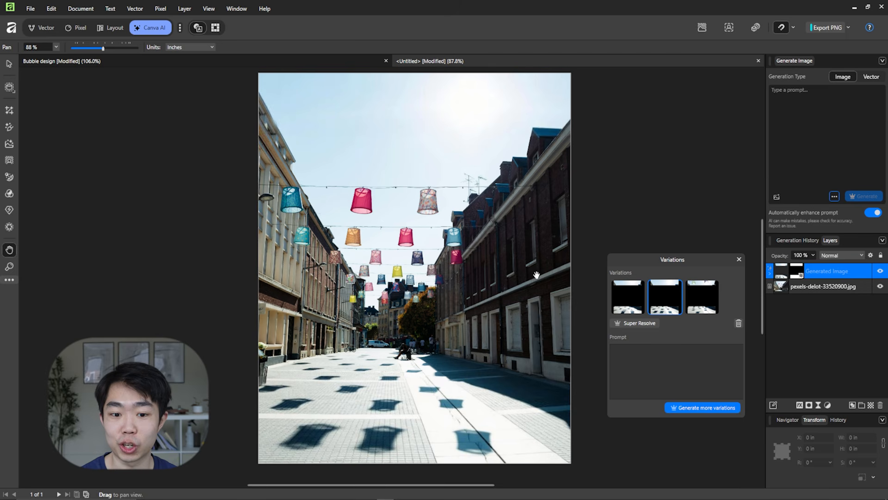
click(639, 308)
click(668, 290)
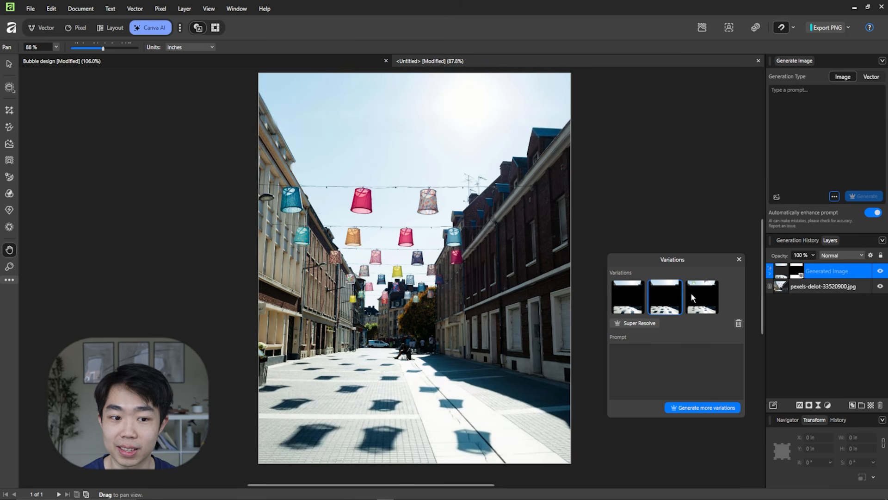
click(712, 293)
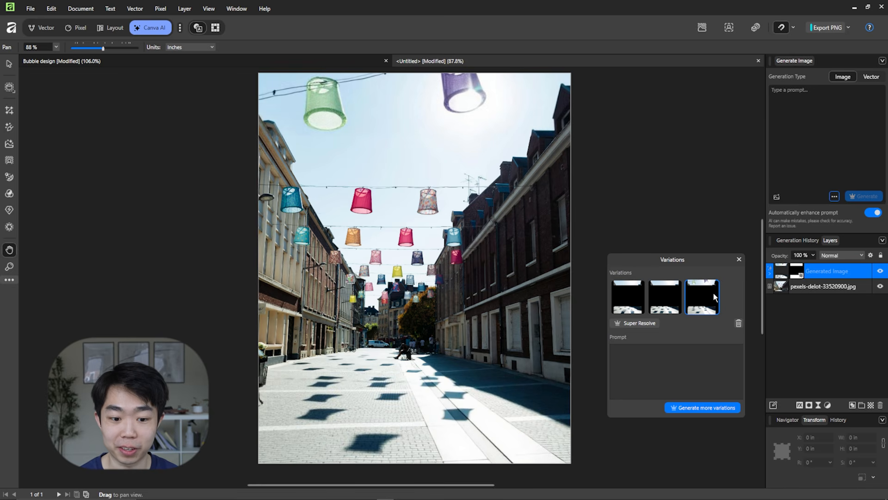
Examine the third expansion's added lampshades in the sky and their shadows on the pavement.
scroll(450, 400, up, 4)
scroll(310, 376, down, 3)
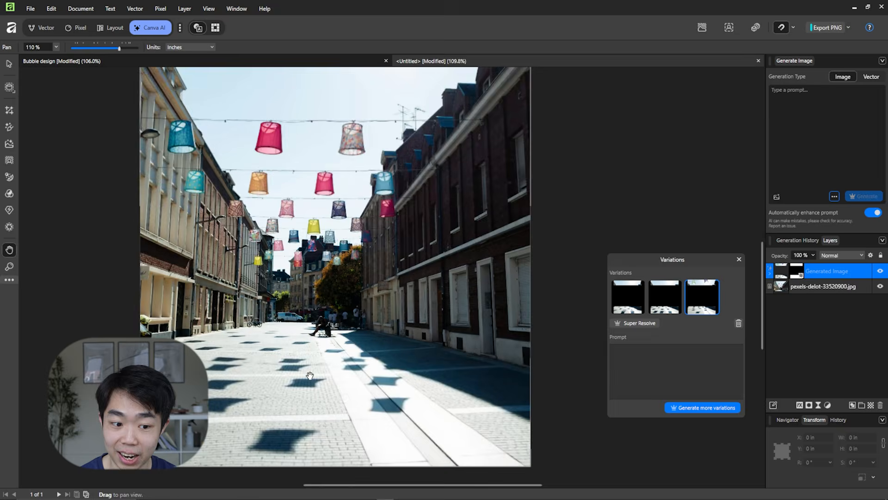
scroll(310, 376, down, 1)
drag(358, 329, 428, 341)
scroll(360, 346, down, 1)
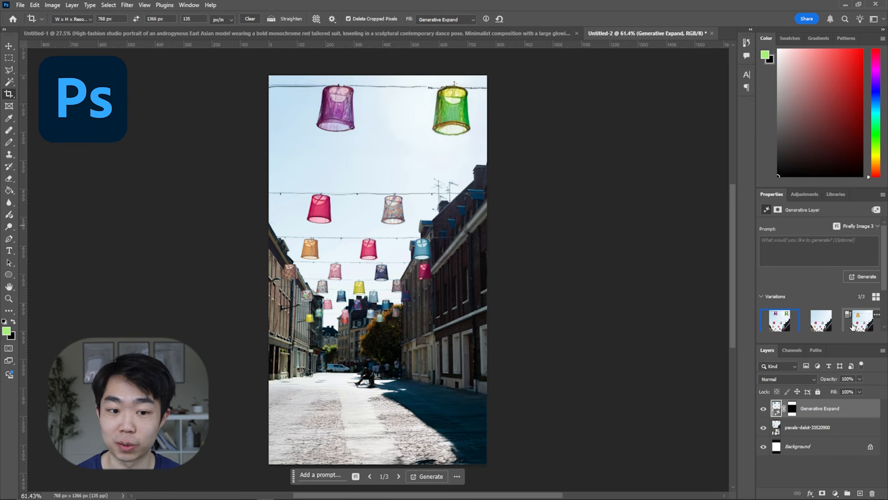
Switch to Photoshop and view the third and second Generative Expand variations of the street photo.
click(852, 327)
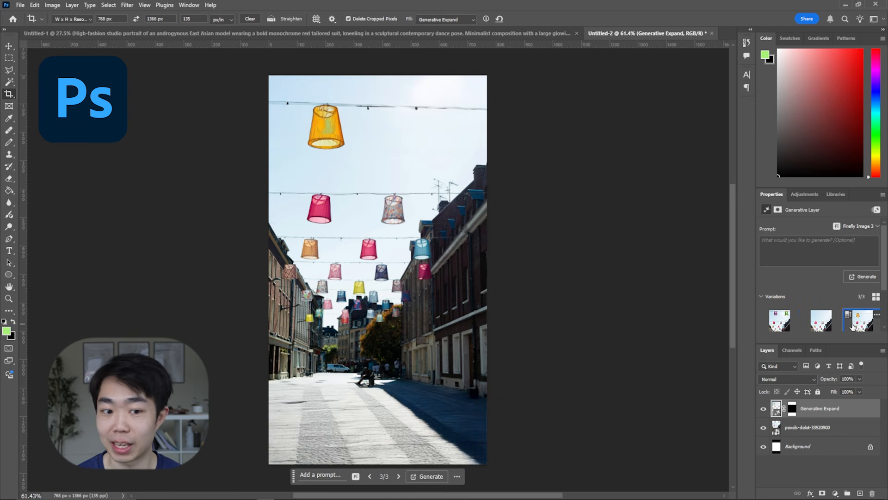
click(821, 326)
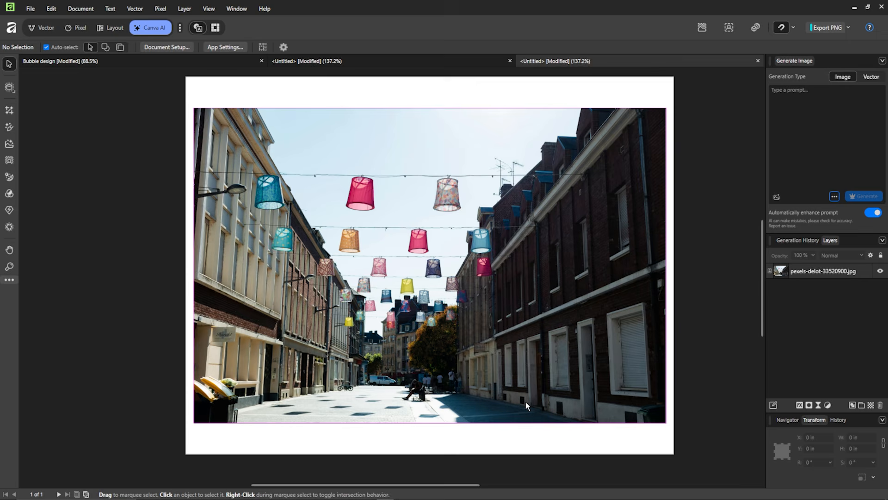
In Affinity, fill a freehand area of the lower street using Generative Fill, prompt "Add a band playing insturments on the streetscape" and a raised image count.
scroll(414, 391, up, 2)
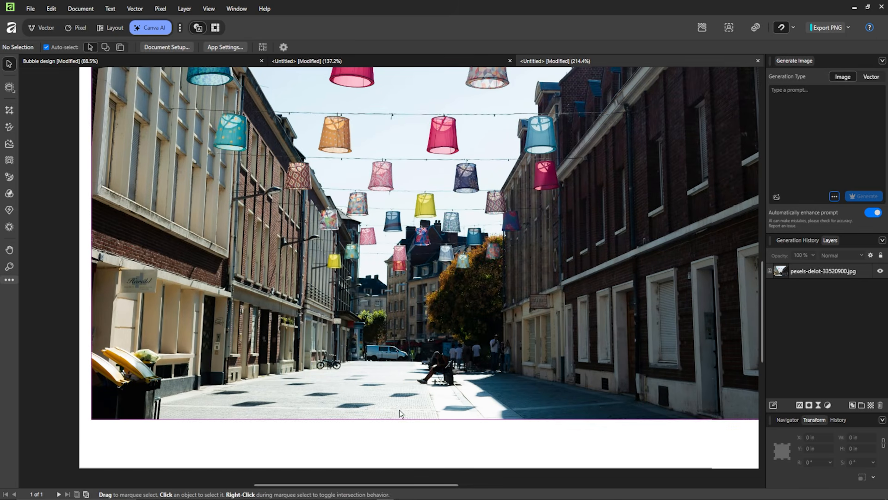
click(9, 127)
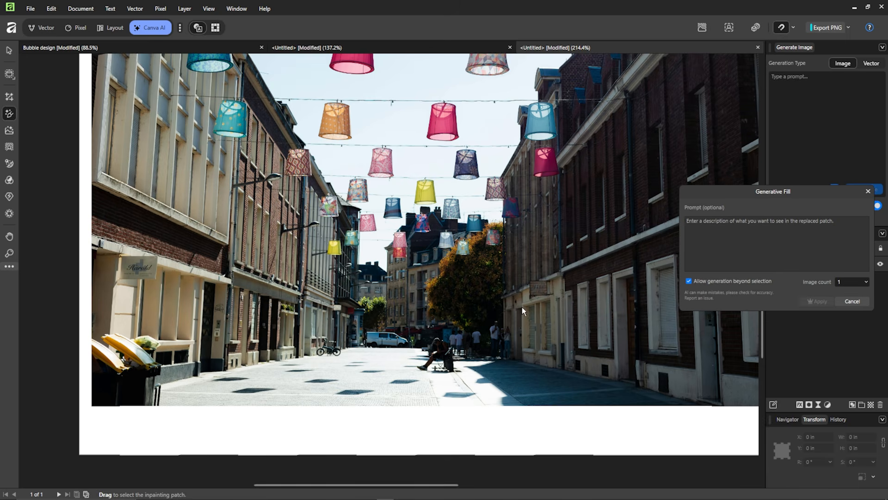
mouse_move(192, 342)
mouse_down()
mouse_move(304, 276)
mouse_move(360, 265)
mouse_move(462, 285)
mouse_move(607, 333)
mouse_move(661, 379)
mouse_move(676, 412)
mouse_move(654, 433)
mouse_move(581, 439)
mouse_move(214, 428)
mouse_move(140, 416)
mouse_up()
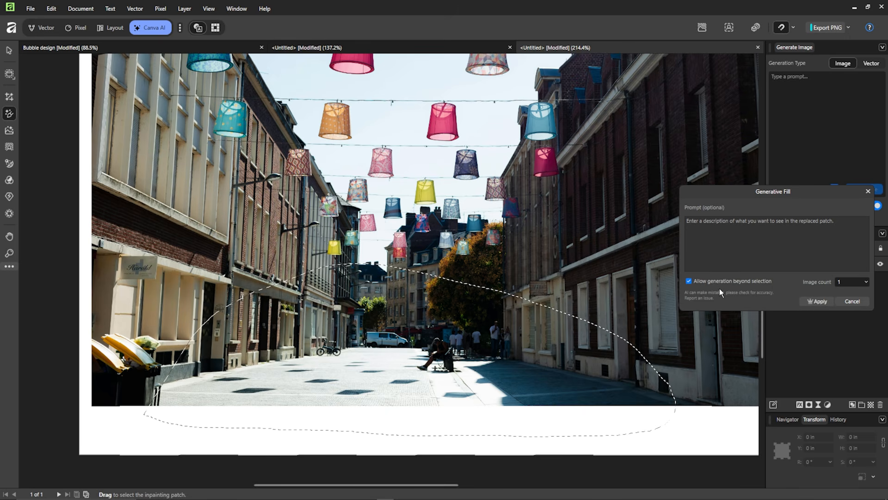
click(866, 282)
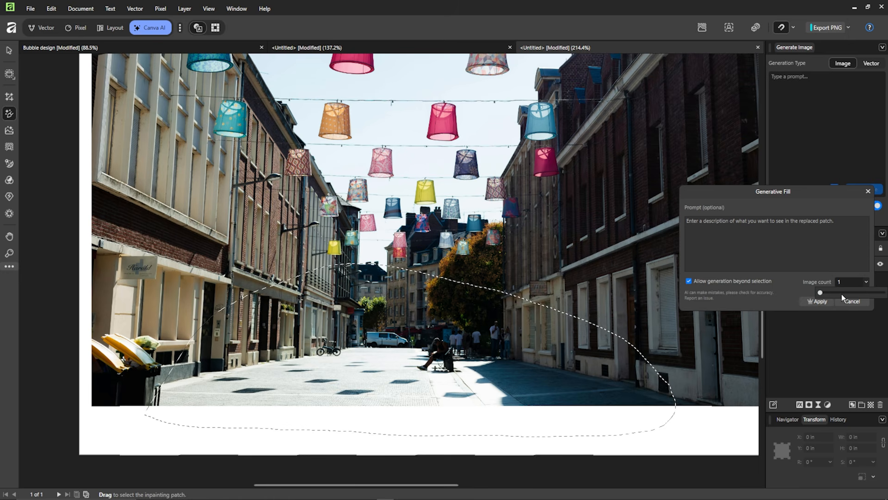
drag(821, 293, 836, 294)
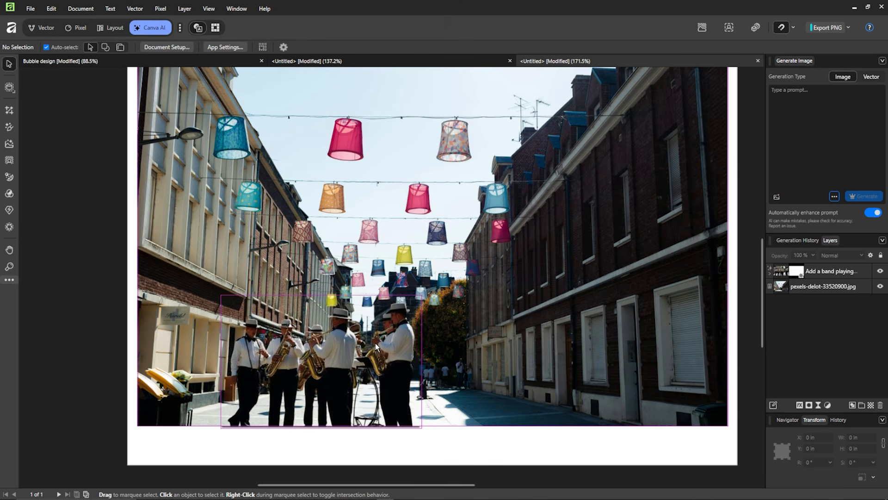
Select the generated band layer and look through its four variations, returning to the second one.
click(348, 346)
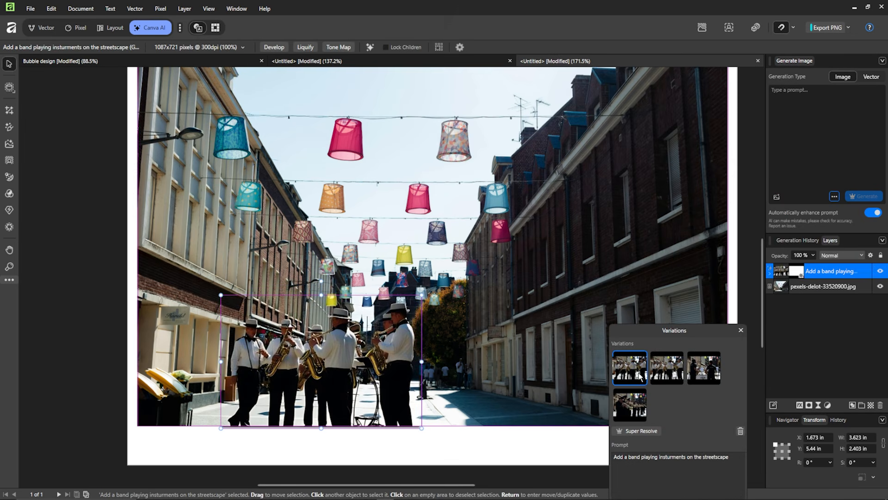
click(667, 376)
click(690, 375)
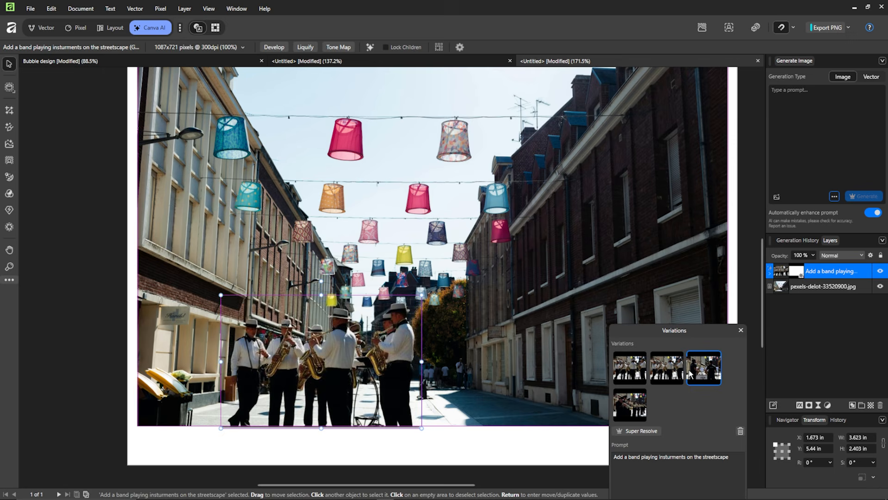
click(638, 406)
click(667, 382)
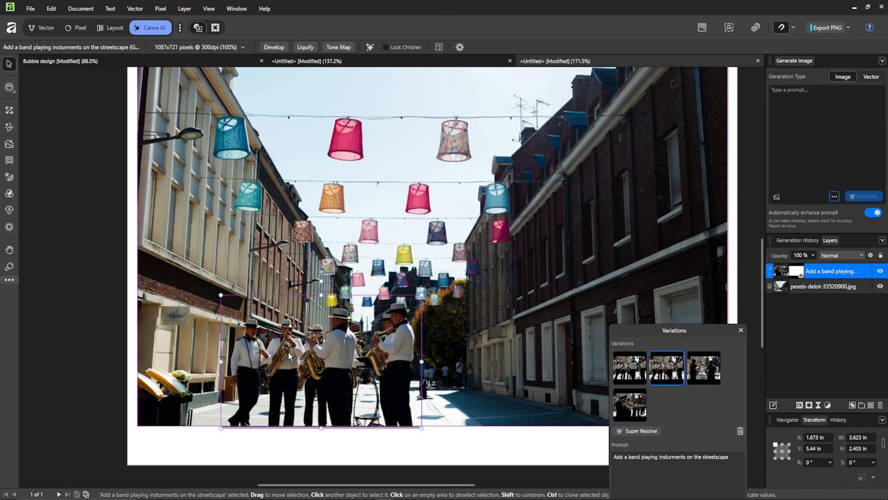
Examine the second band variation up close, including the musicians and the blend with the buildings behind them.
scroll(293, 348, up, 5)
scroll(298, 346, down, 5)
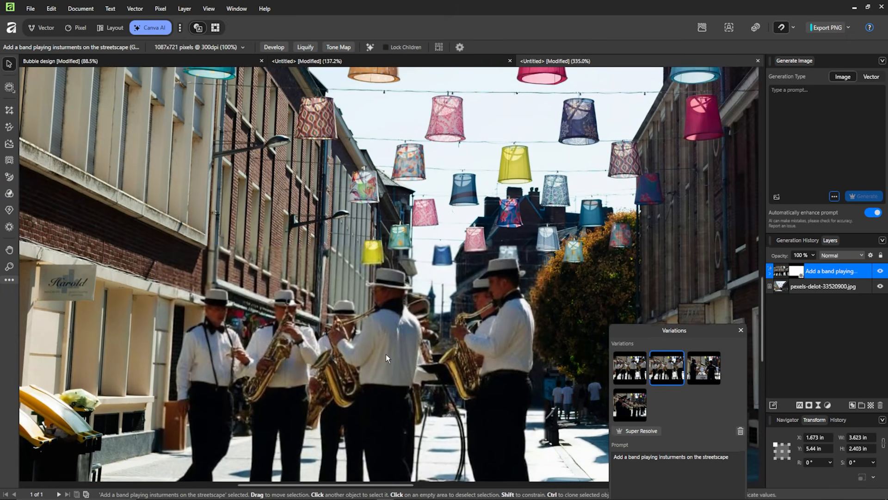
scroll(386, 354, up, 3)
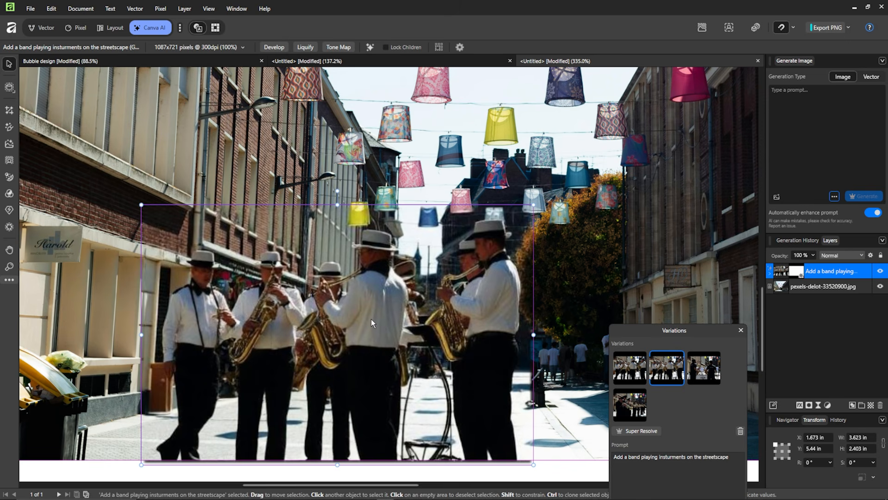
scroll(199, 176, up, 4)
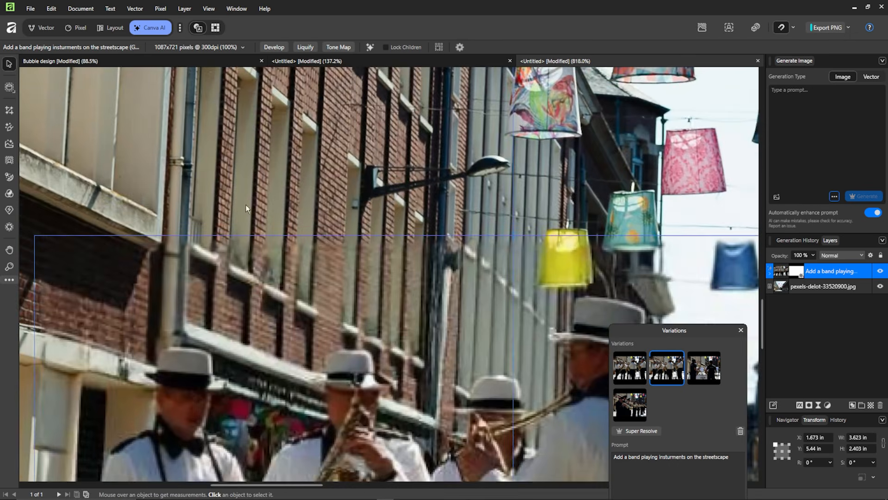
scroll(284, 249, down, 2)
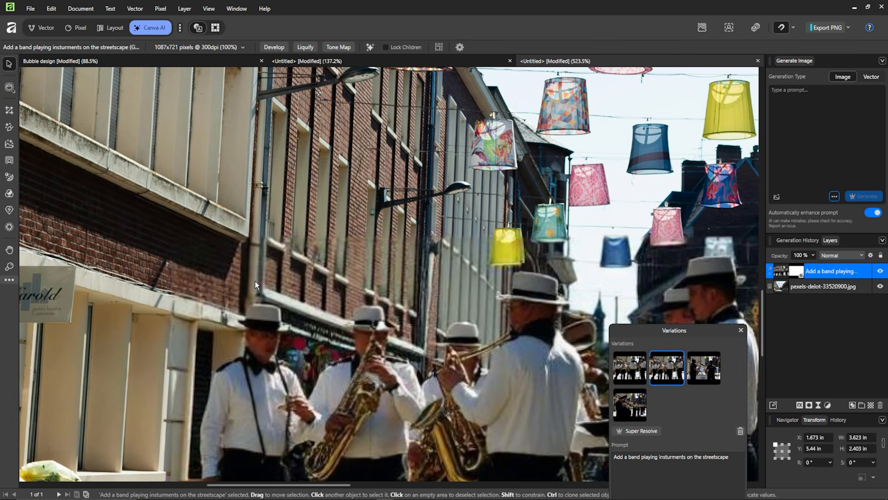
scroll(174, 247, down, 3)
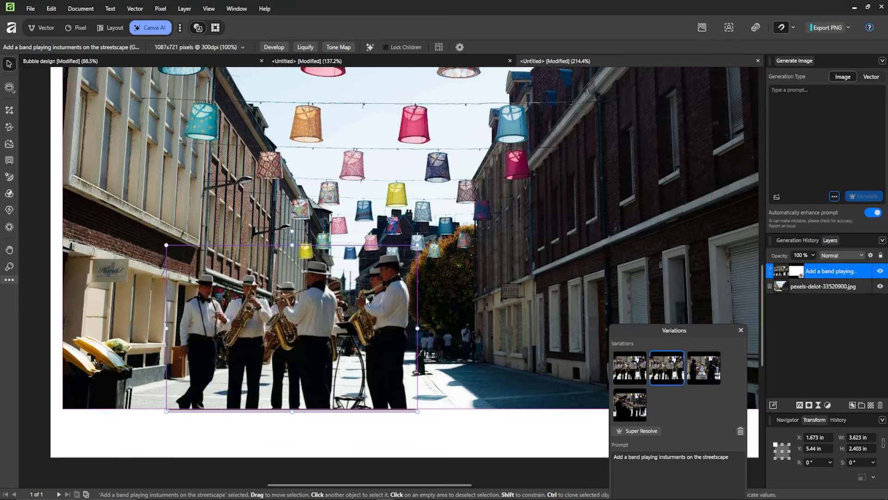
scroll(348, 293, up, 2)
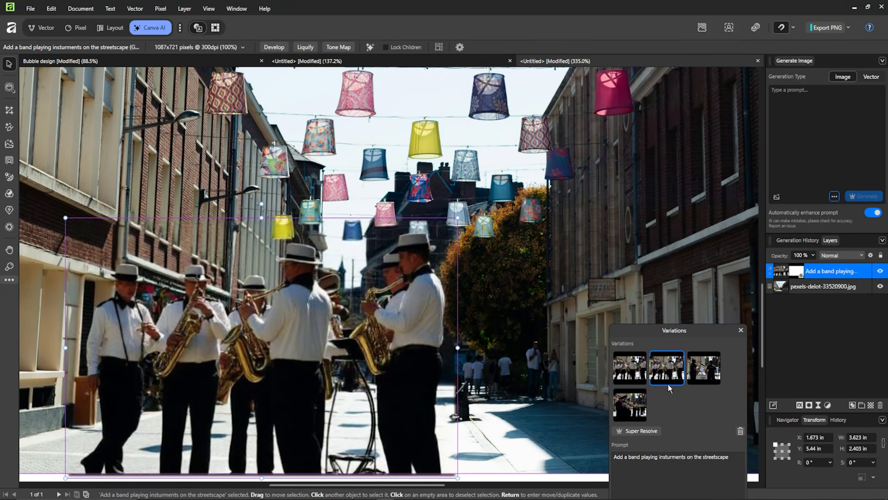
Compare the first and second band variations up close, checking sharpness and detail in the musicians and storefront.
click(636, 370)
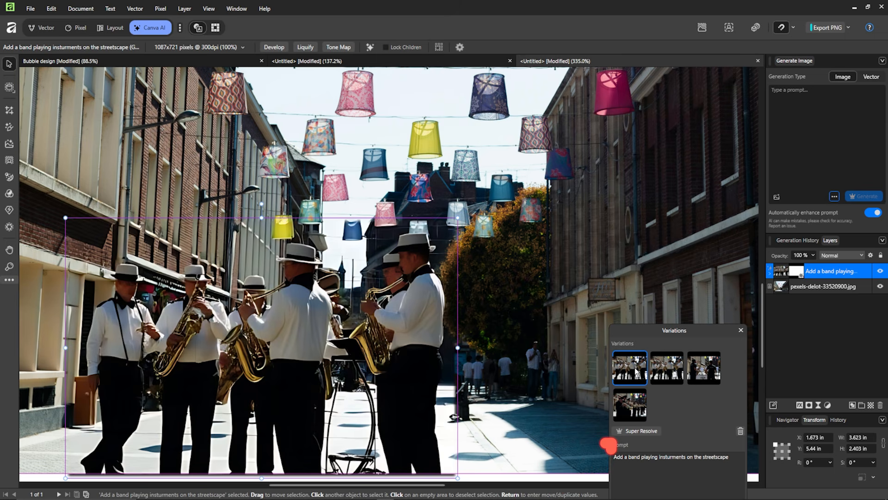
drag(435, 307, 500, 296)
scroll(190, 243, up, 1)
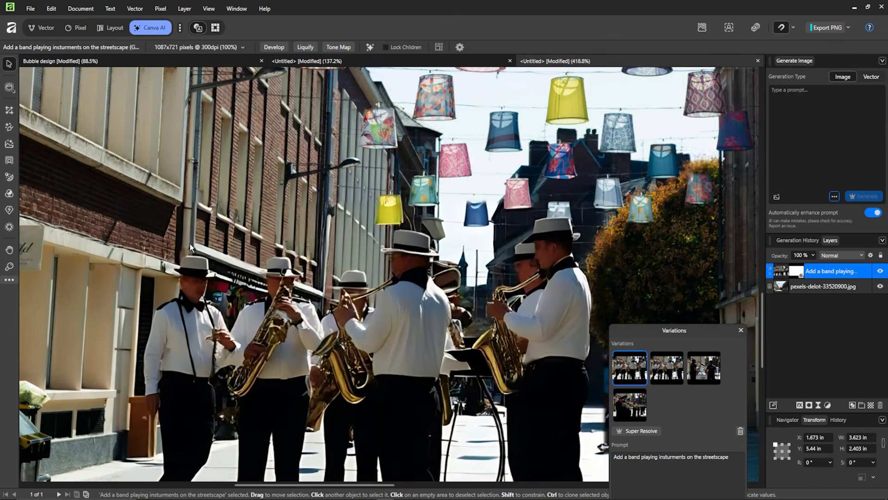
click(676, 376)
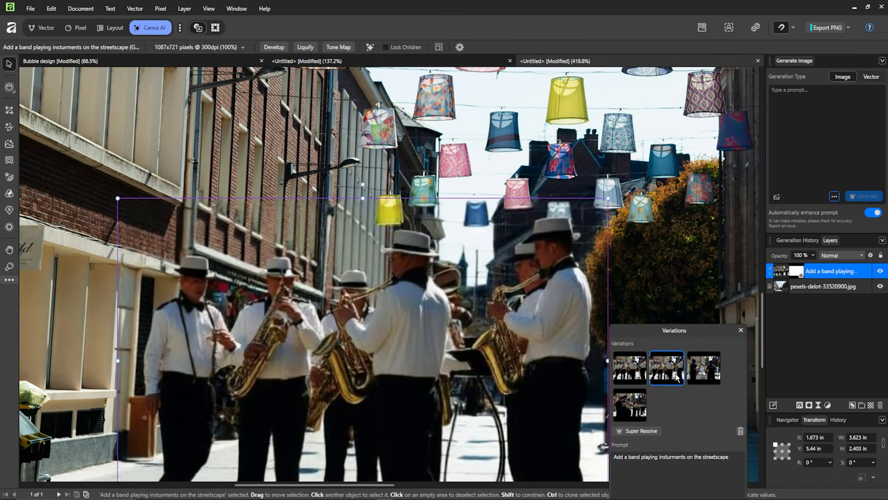
click(645, 375)
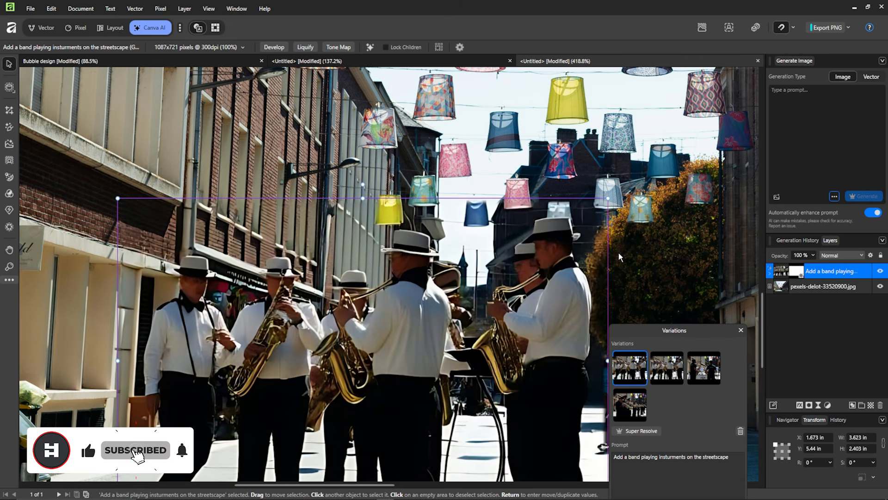
scroll(241, 282, up, 4)
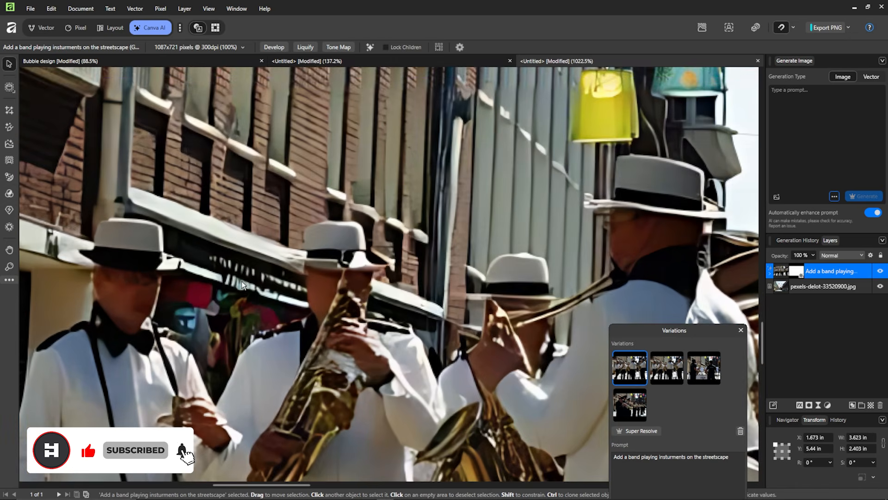
scroll(273, 185, down, 5)
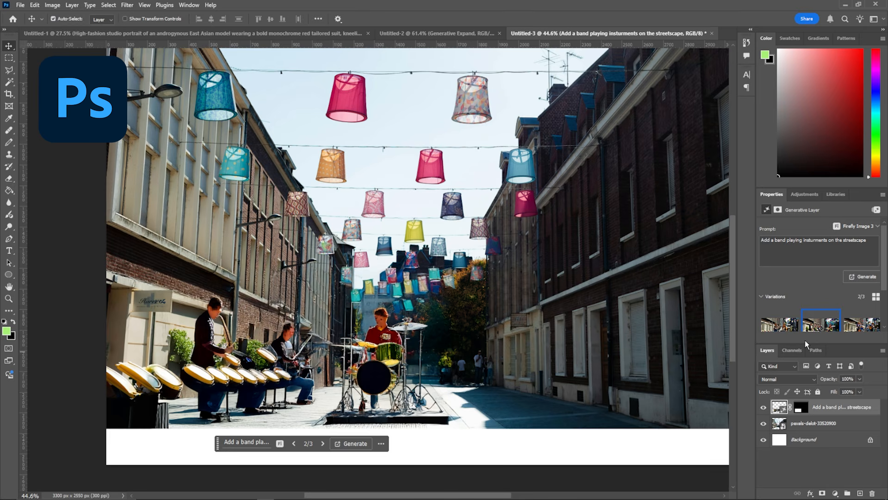
Switch to Photoshop and compare the three generated band variations up close, ending on the first.
click(780, 323)
scroll(323, 351, left, 1)
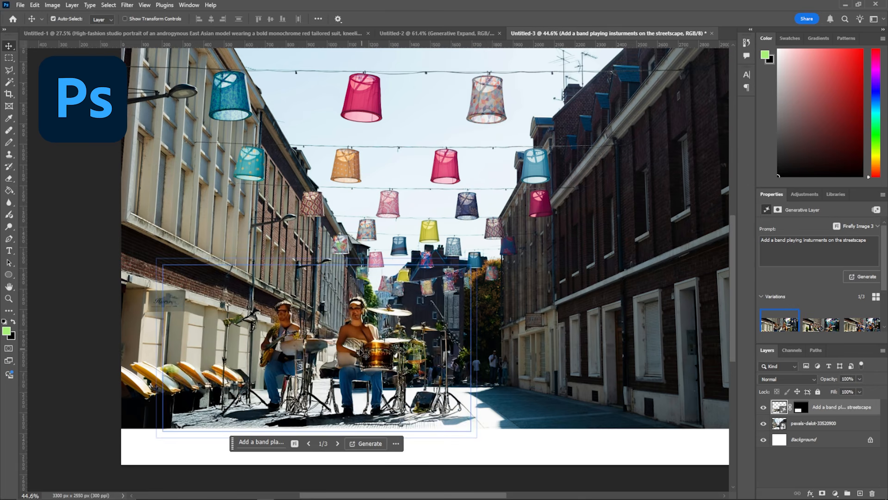
scroll(348, 352, up, 4)
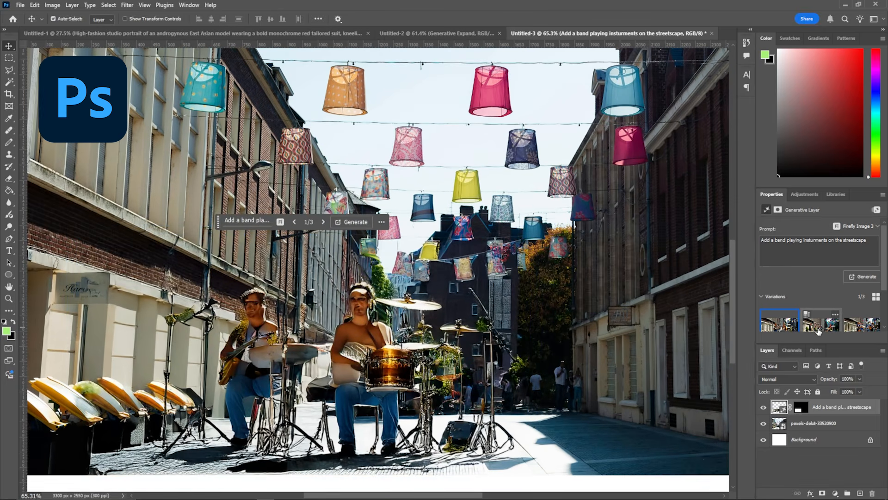
click(821, 324)
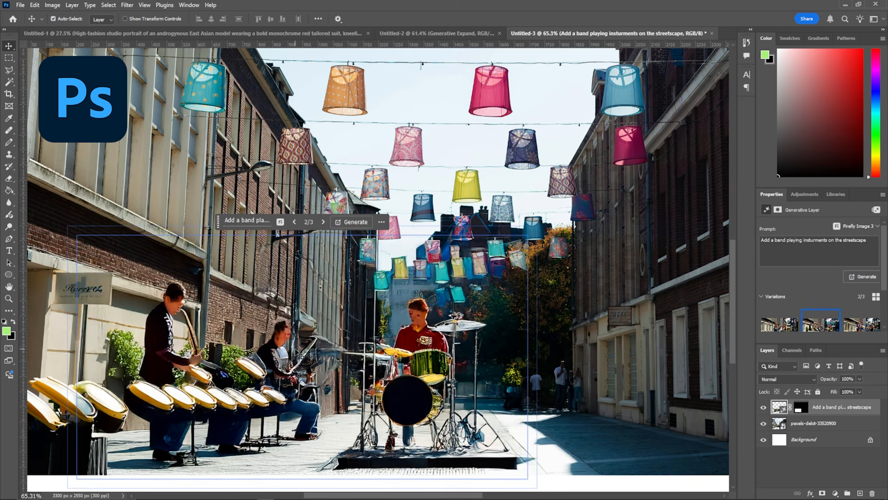
click(861, 324)
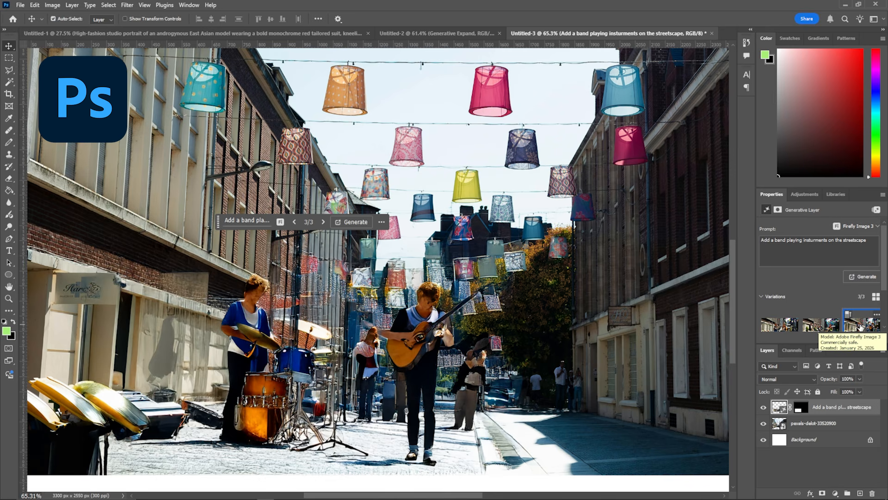
click(780, 324)
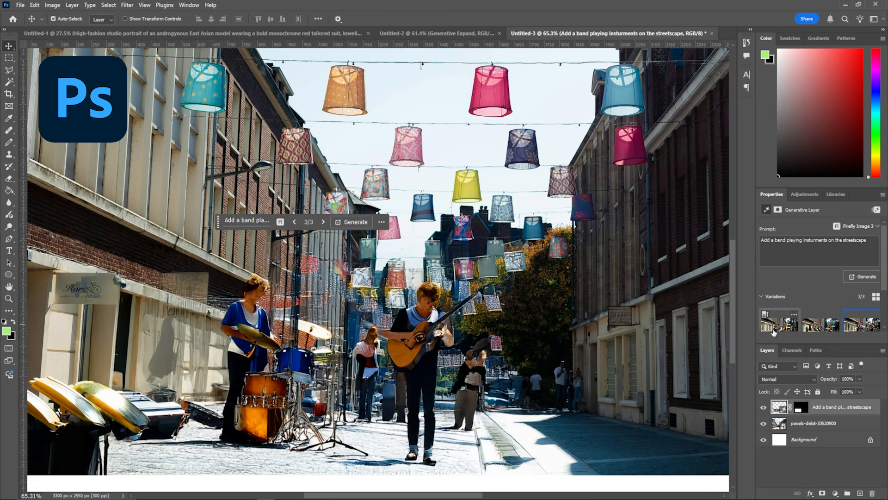
scroll(97, 252, left, 2)
scroll(98, 252, up, 3)
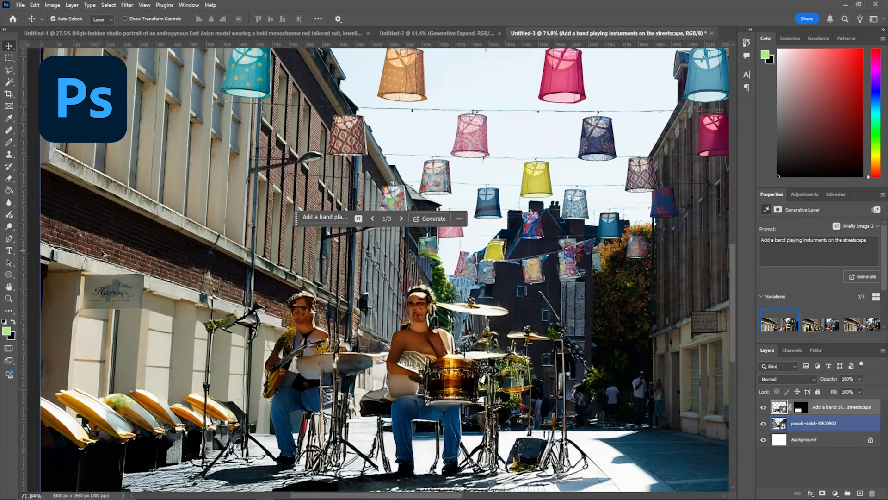
Examine the storefront sign and brick wall beside the musicians up close in the first Photoshop band variation.
scroll(198, 279, up, 4)
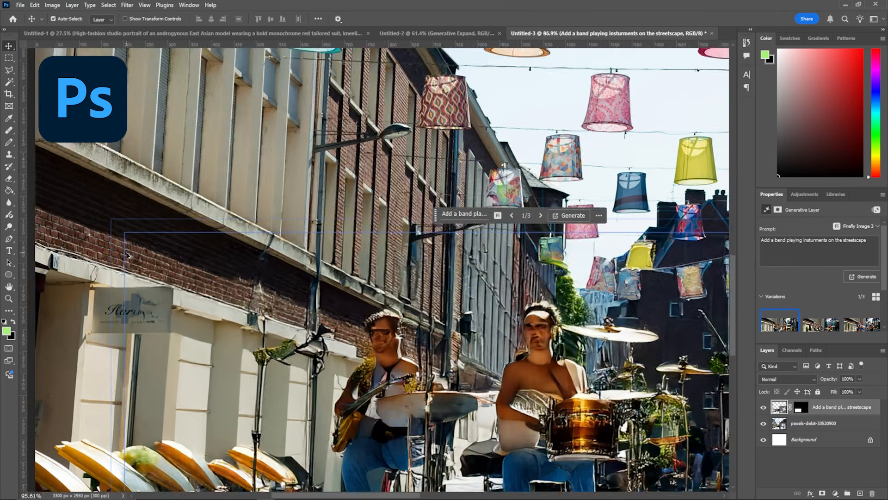
click(91, 247)
click(272, 322)
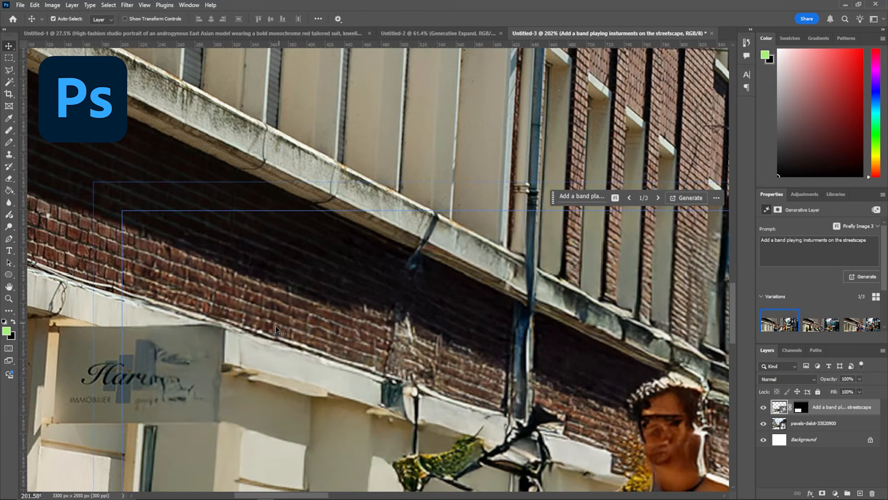
scroll(288, 328, down, 5)
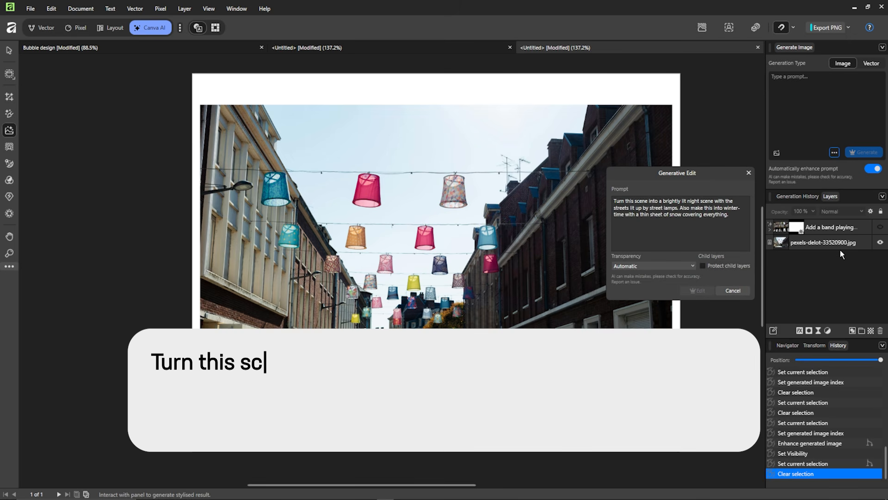
Run a generative edit on the streetscape photo that turns the daytime street into a snowy, rainy night scene.
click(839, 245)
click(694, 292)
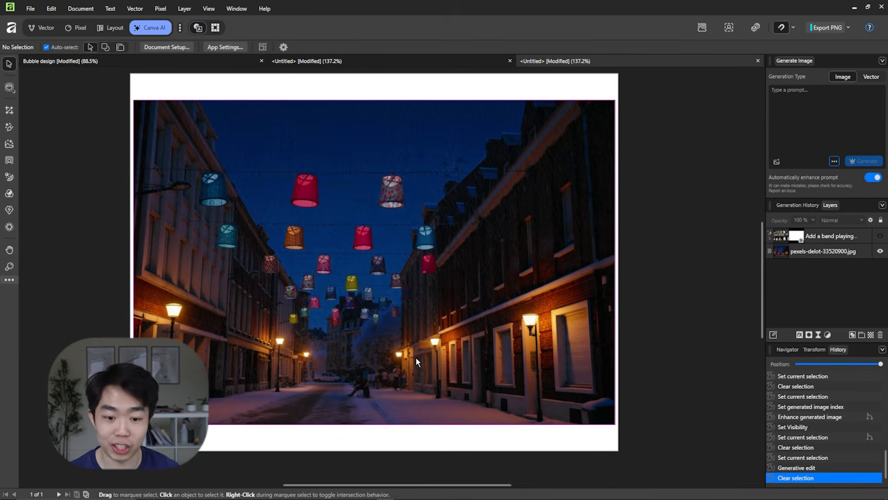
Examine the generated night scene up close, including the snowy ground, people, hanging lanterns and lamp-lit facades.
scroll(265, 388, up, 1)
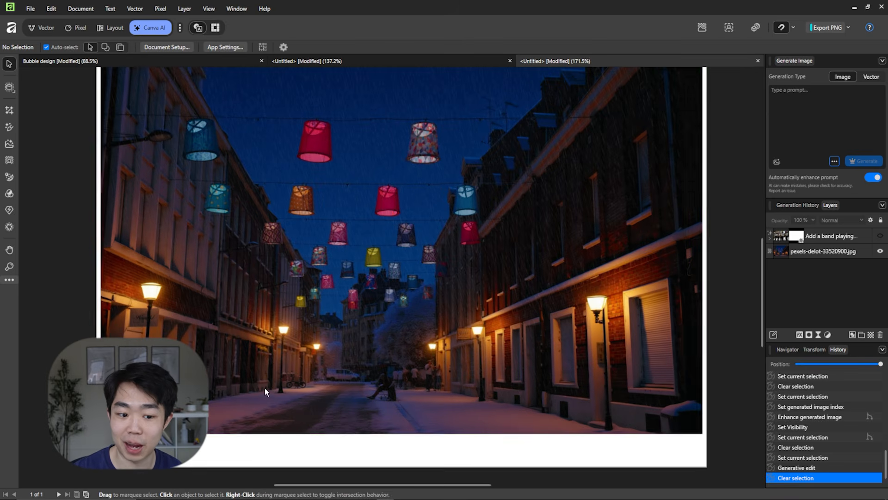
drag(413, 359, 406, 370)
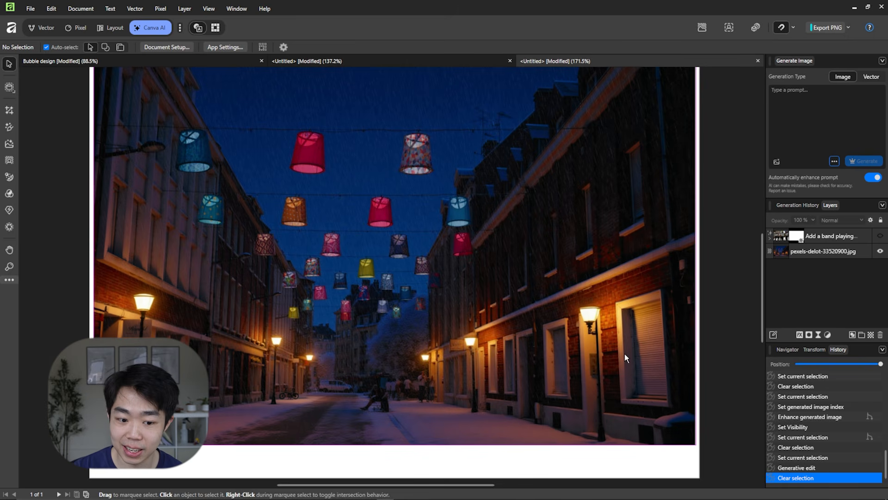
drag(405, 390, 423, 394)
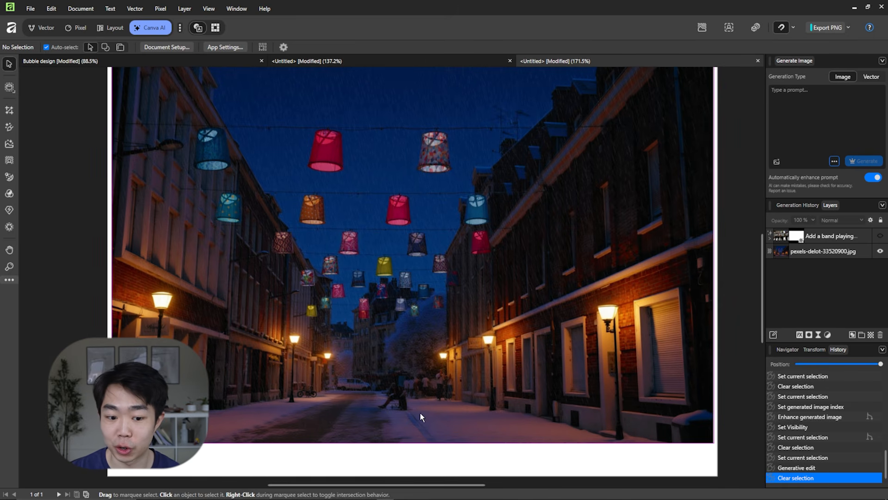
scroll(420, 413, up, 4)
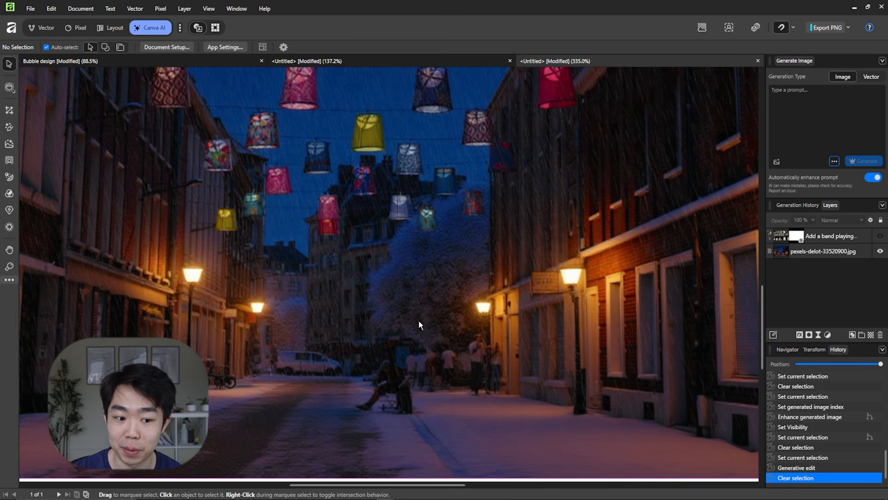
scroll(418, 320, down, 5)
scroll(447, 346, up, 4)
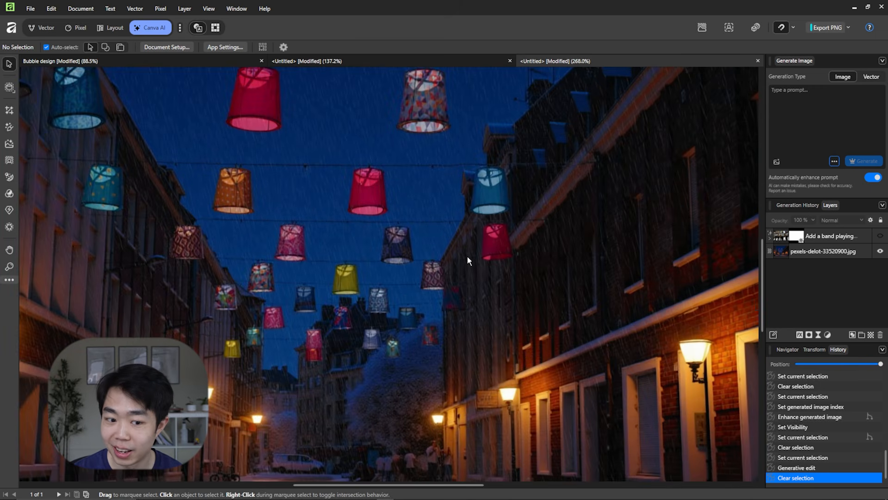
scroll(467, 255, down, 4)
scroll(465, 262, up, 2)
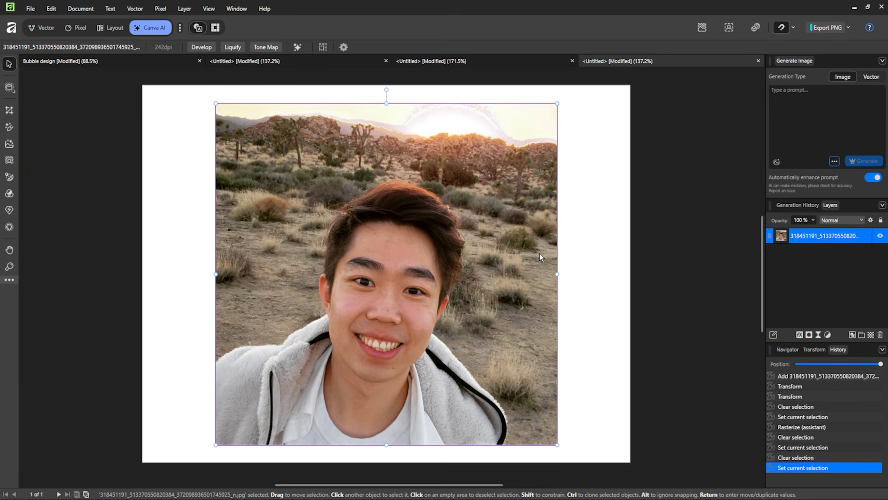
Use Portrait Blur on the desert selfie, setting the radius to 47 px and the focal distance to 61 %.
click(10, 160)
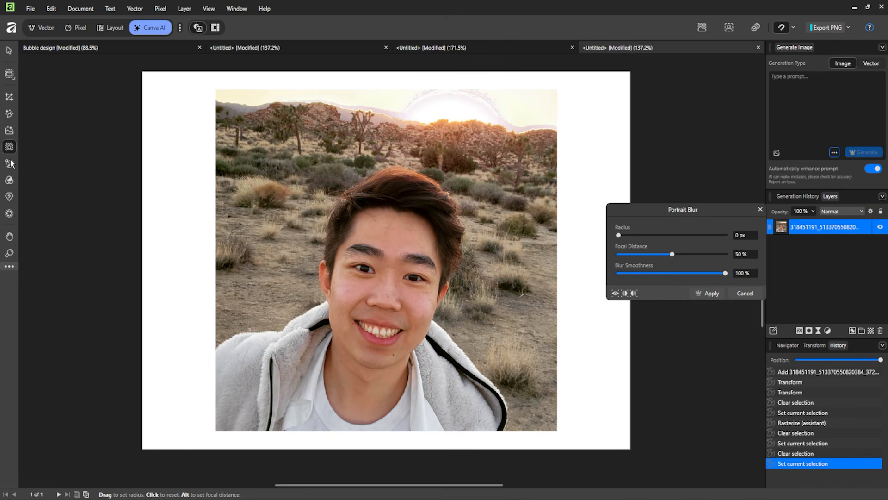
drag(654, 207, 645, 195)
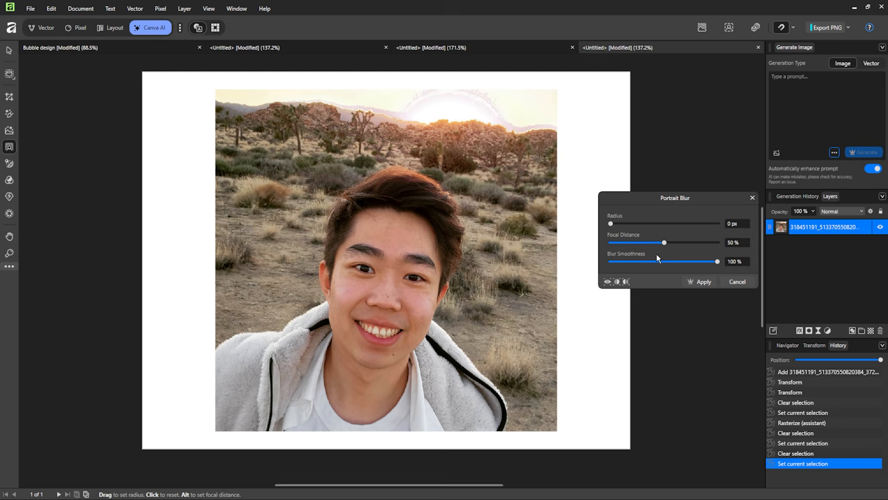
drag(610, 224, 657, 228)
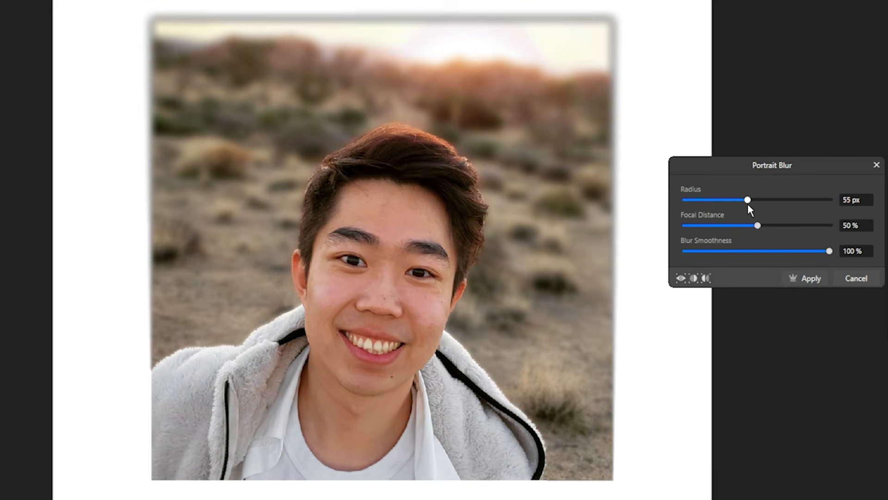
drag(748, 204, 803, 226)
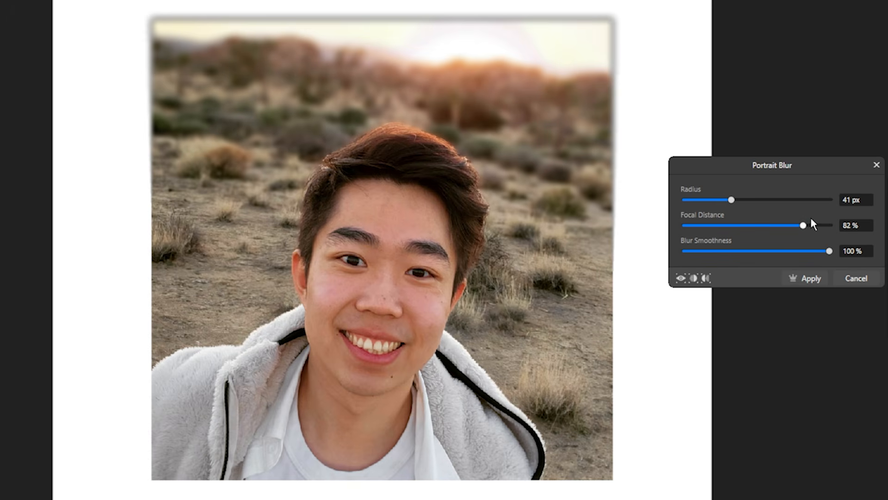
mouse_move(804, 226)
mouse_down()
mouse_move(831, 224)
mouse_move(793, 225)
mouse_up()
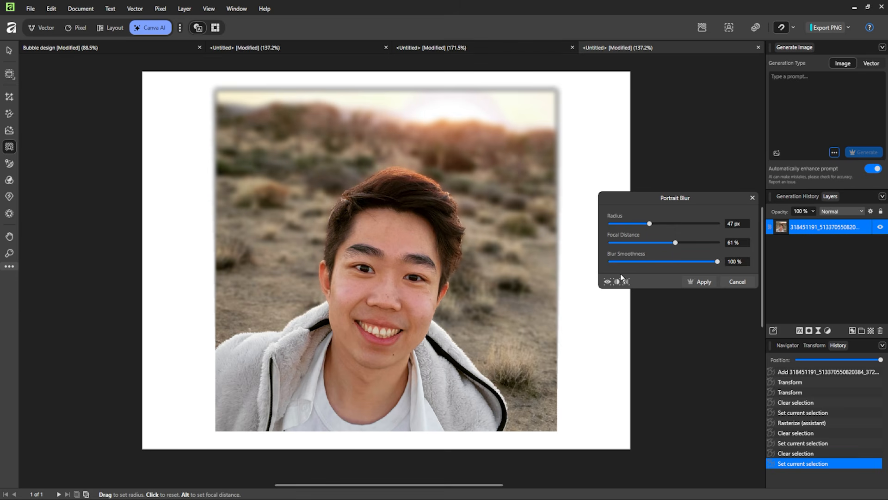
Compare the blurred and original selfie in a split before-and-after view, looking closely at the edges around the hair.
click(616, 281)
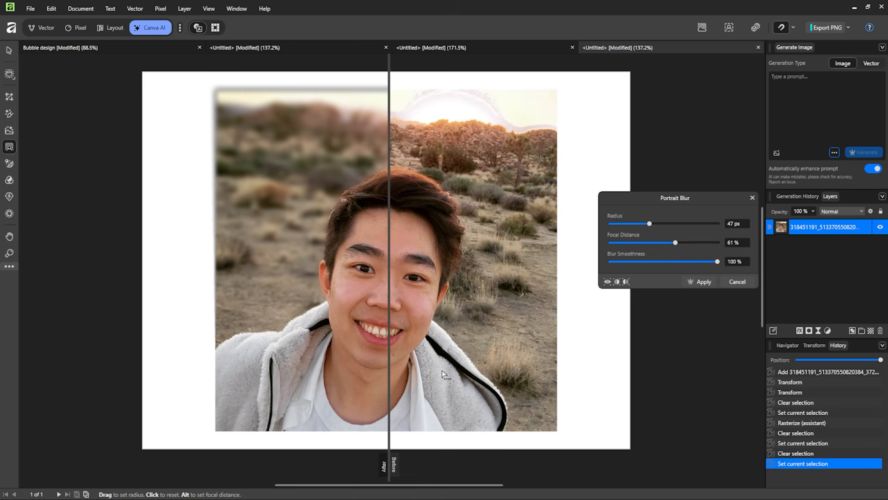
scroll(417, 307, up, 1)
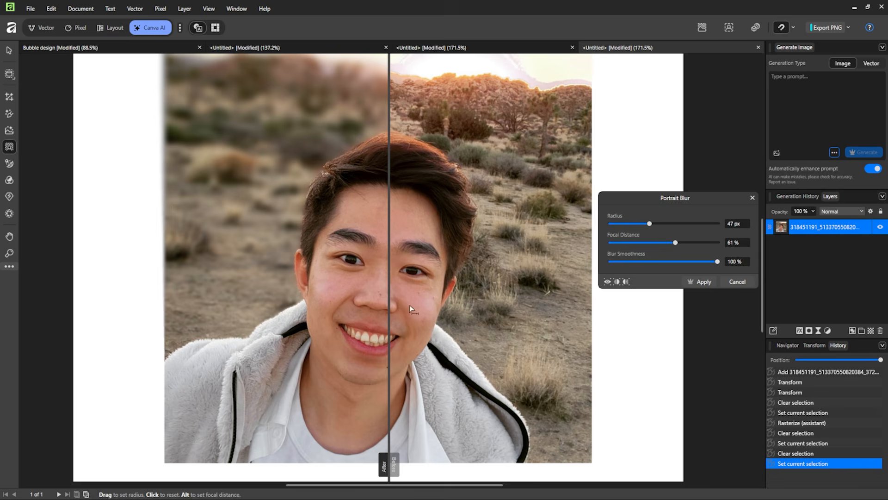
drag(391, 460, 398, 443)
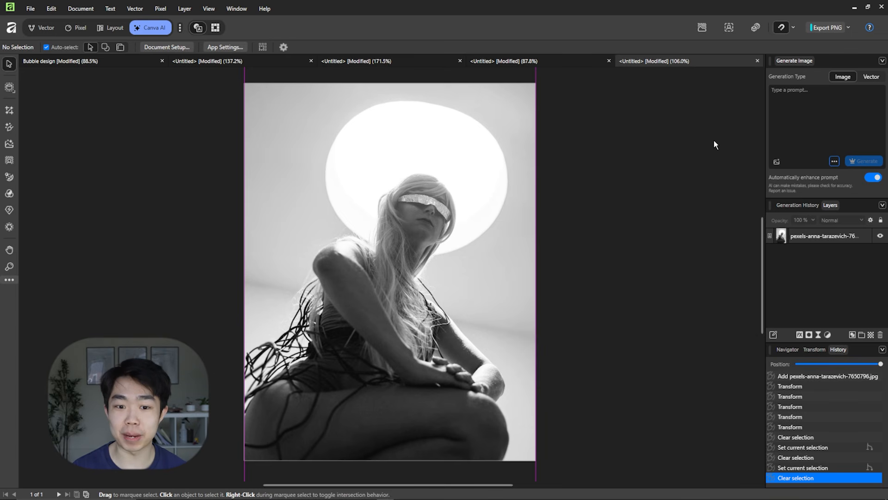
Start Portrait Lighting on the black-and-white portrait and place the first point light beside the woman's back, over the dark cords.
click(438, 257)
click(15, 179)
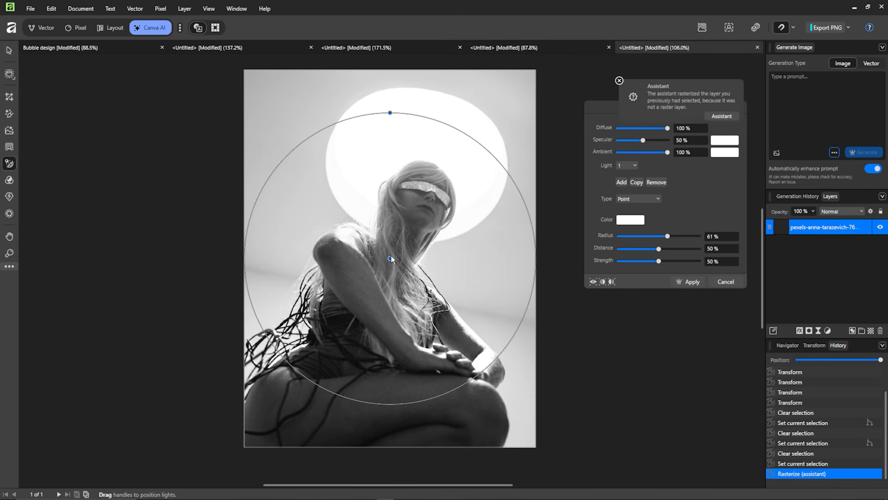
drag(391, 258, 329, 309)
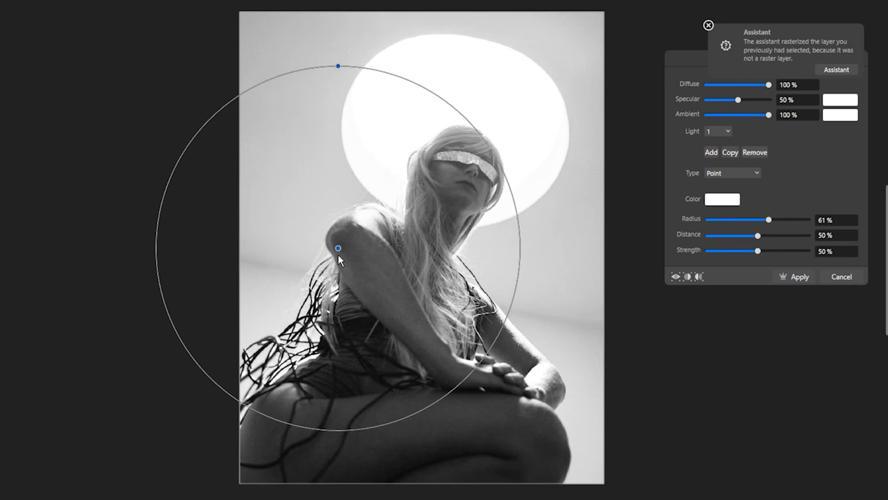
scroll(328, 306, up, 3)
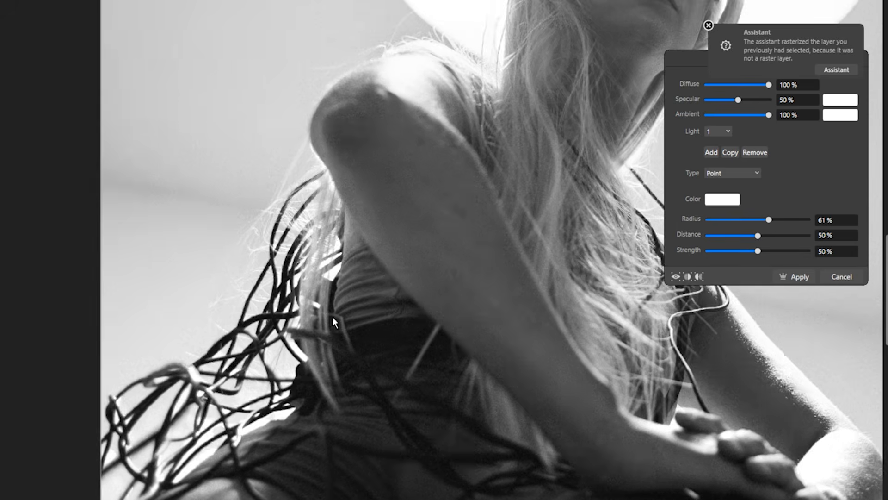
scroll(332, 316, down, 1)
drag(334, 225, 599, 102)
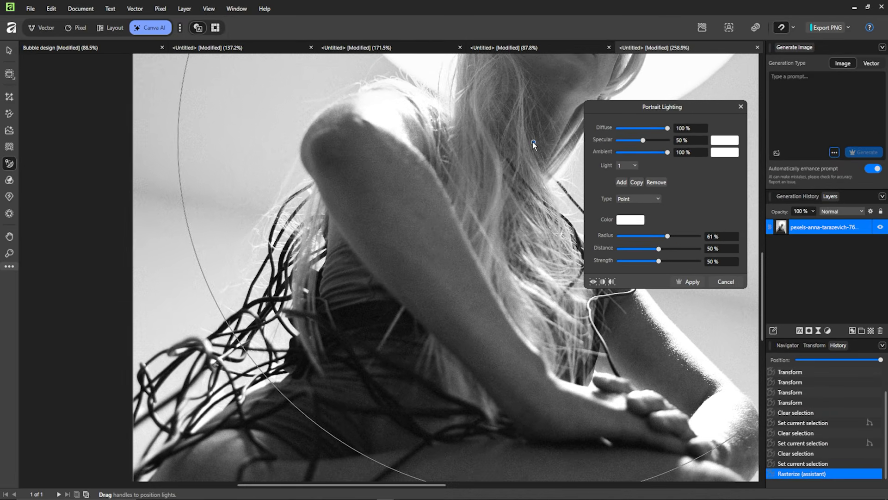
scroll(495, 196, down, 5)
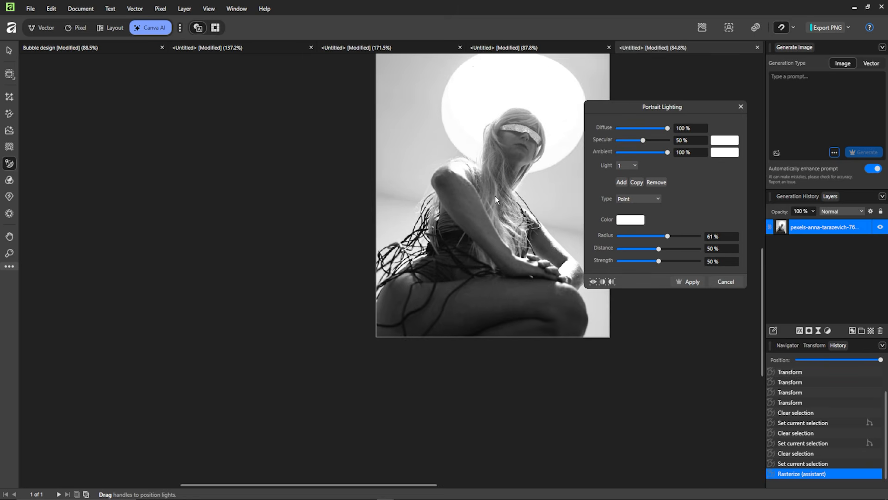
scroll(475, 218, up, 3)
drag(434, 230, 416, 239)
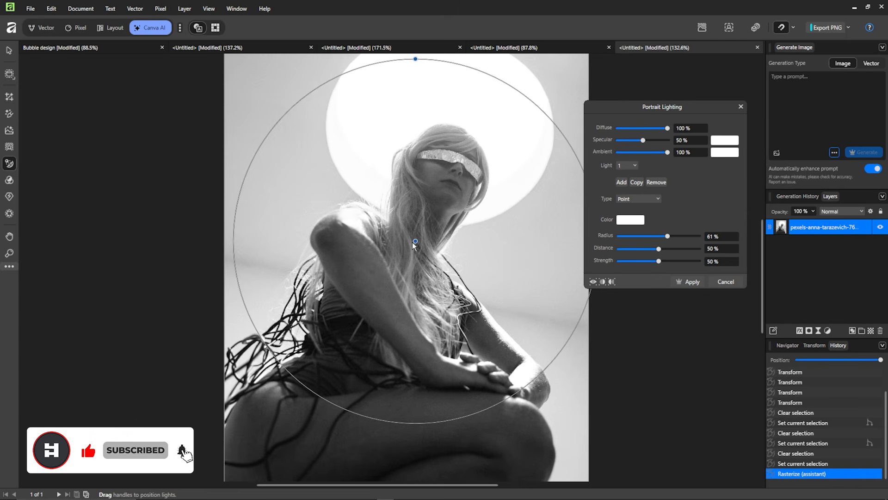
drag(413, 242, 265, 279)
Colour the first light red and set its radius to 57 %, distance to 59 % and strength to 65 %.
click(638, 224)
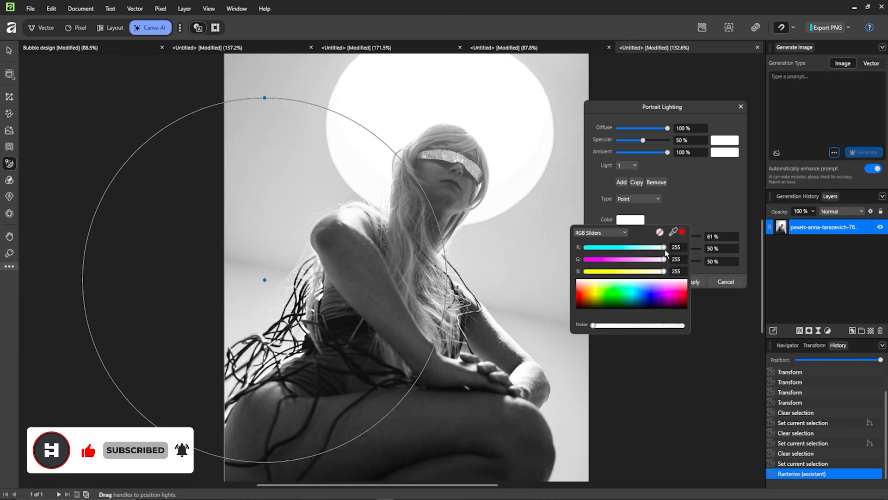
mouse_move(685, 295)
mouse_down()
mouse_move(695, 287)
mouse_move(684, 292)
mouse_up()
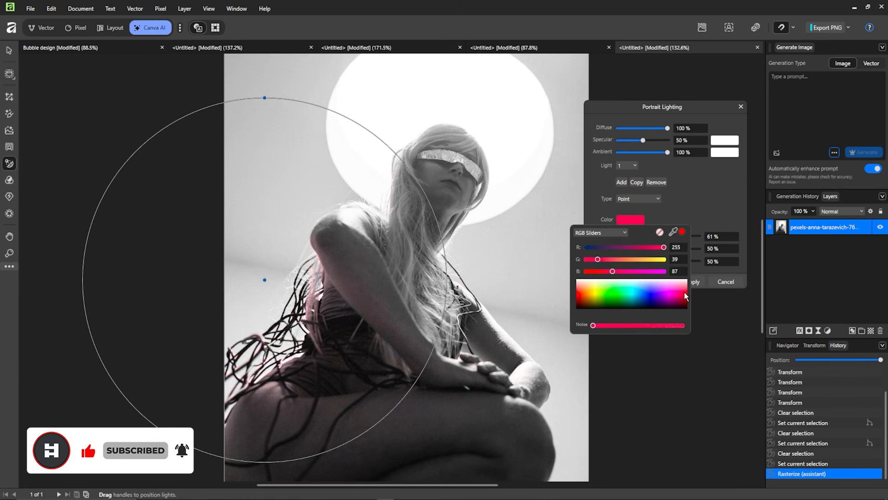
click(734, 218)
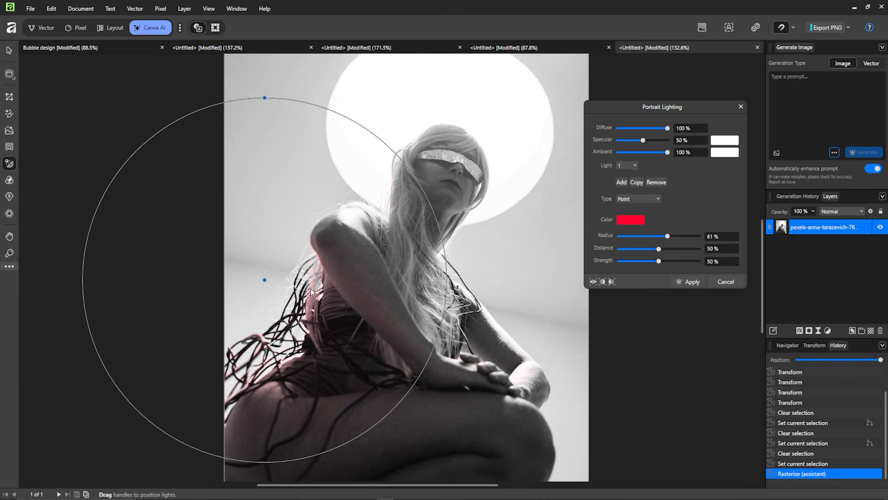
mouse_move(659, 252)
mouse_down()
mouse_move(675, 251)
mouse_move(670, 237)
mouse_move(683, 236)
mouse_move(658, 237)
mouse_move(666, 239)
mouse_up()
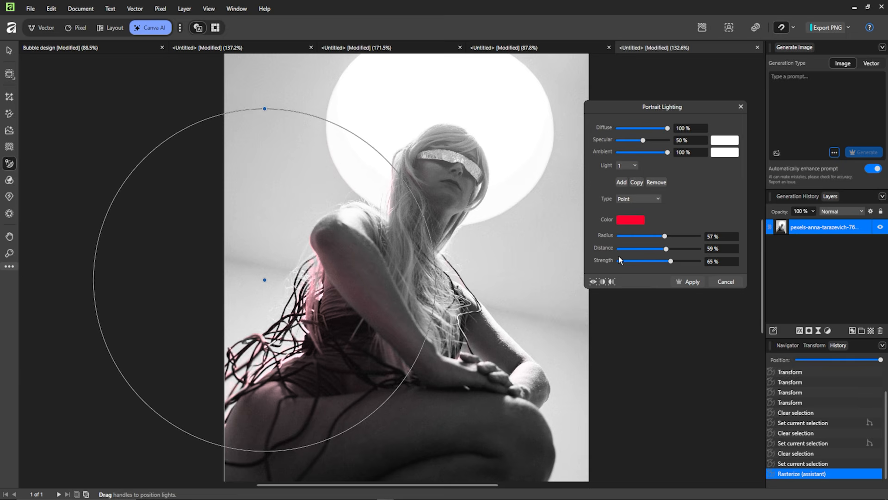
Add a second point light near the woman's forearm, make it cyan with 64 % strength, and apply the portrait lighting.
click(622, 181)
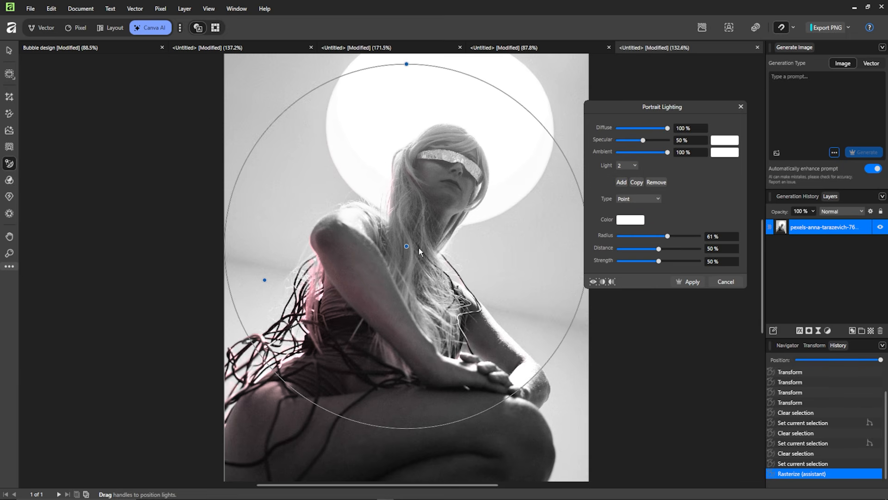
drag(407, 246, 527, 329)
click(633, 219)
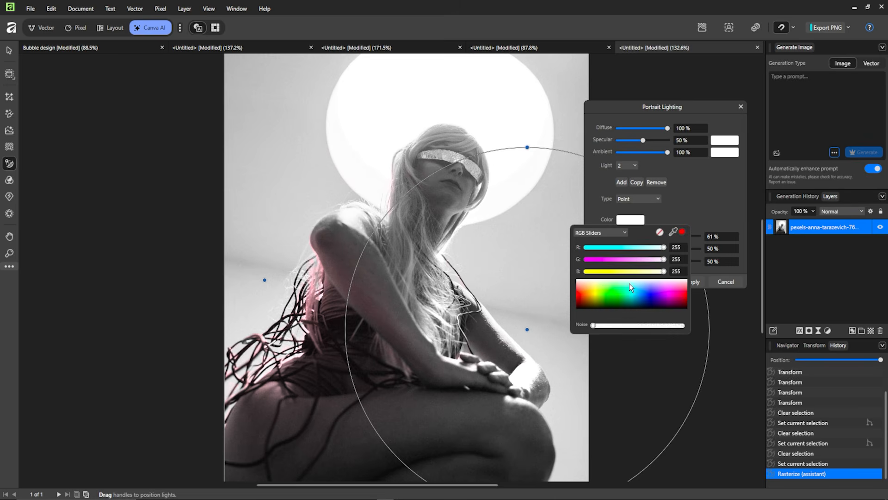
click(630, 293)
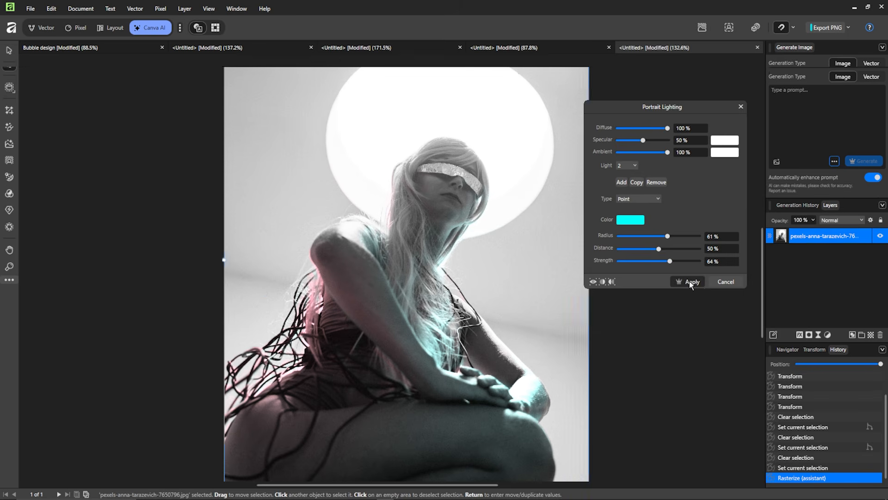
click(689, 281)
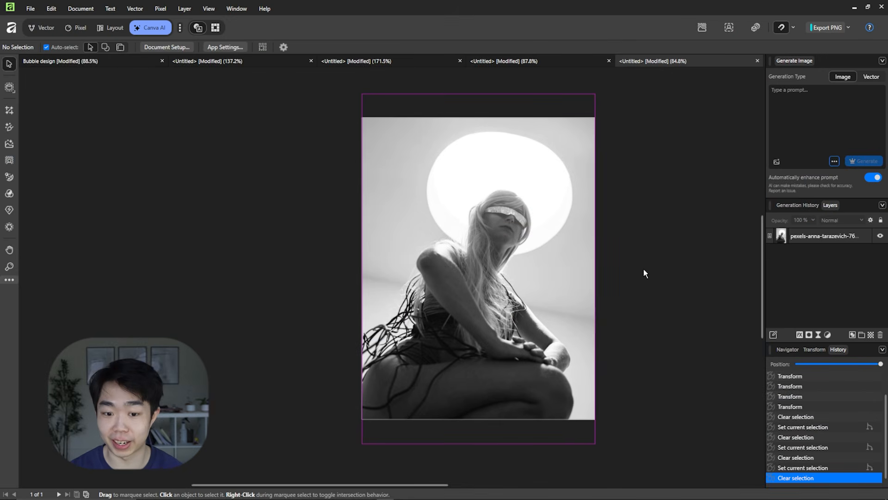
Colorize the black-and-white portrait, lowering the saturation to about -42 % and cooling the temperature to about -49 %.
scroll(631, 273, up, 1)
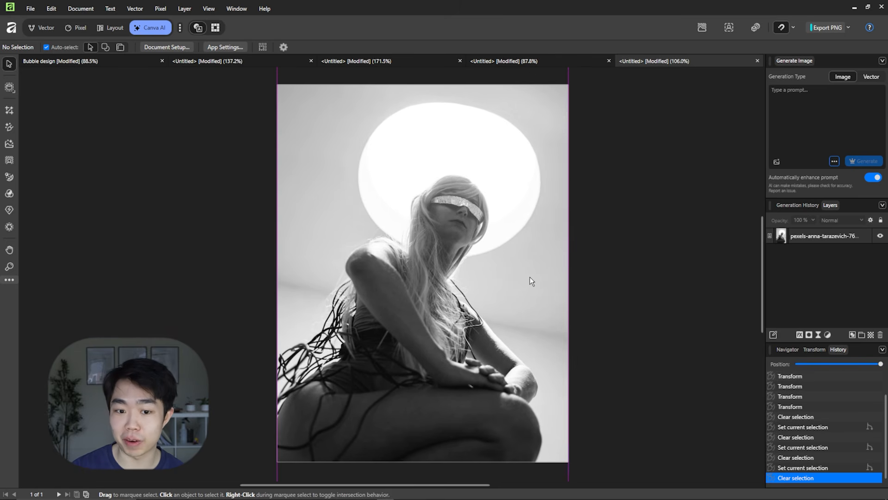
click(529, 278)
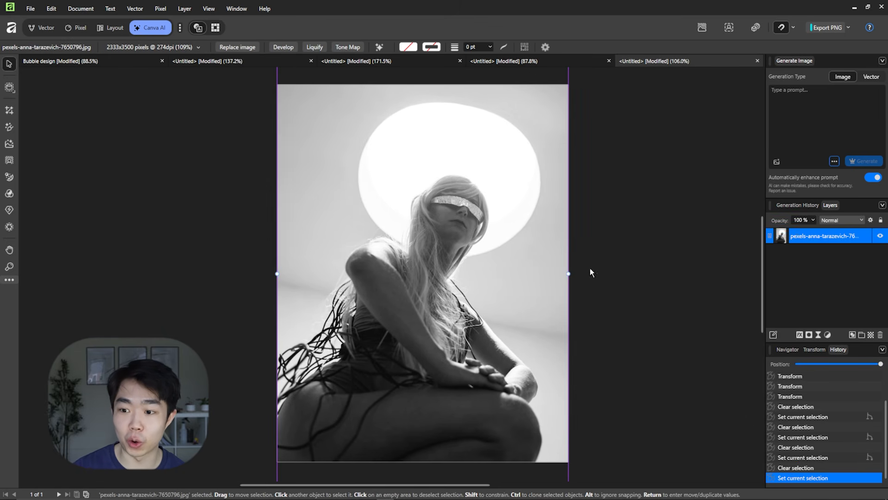
click(9, 194)
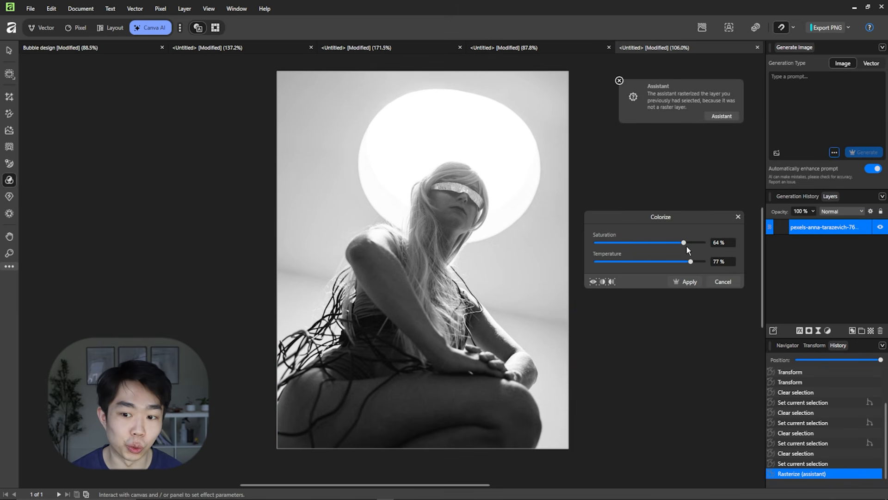
drag(685, 243, 627, 243)
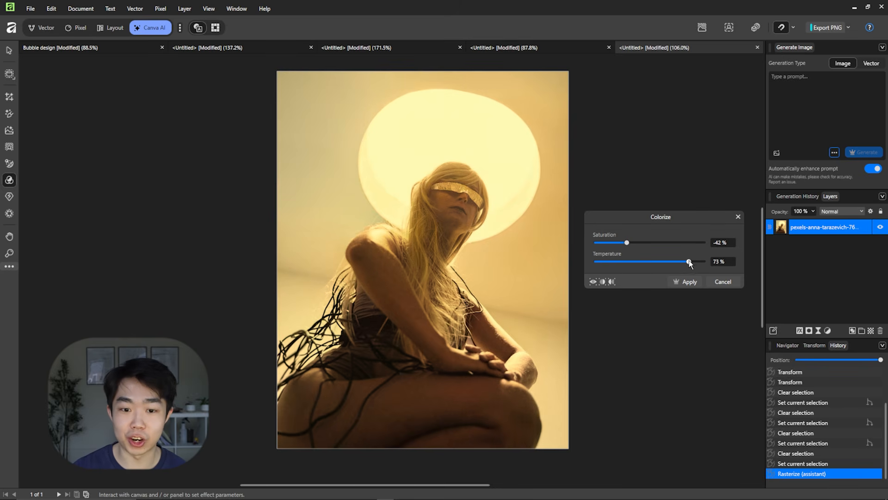
drag(689, 263, 611, 263)
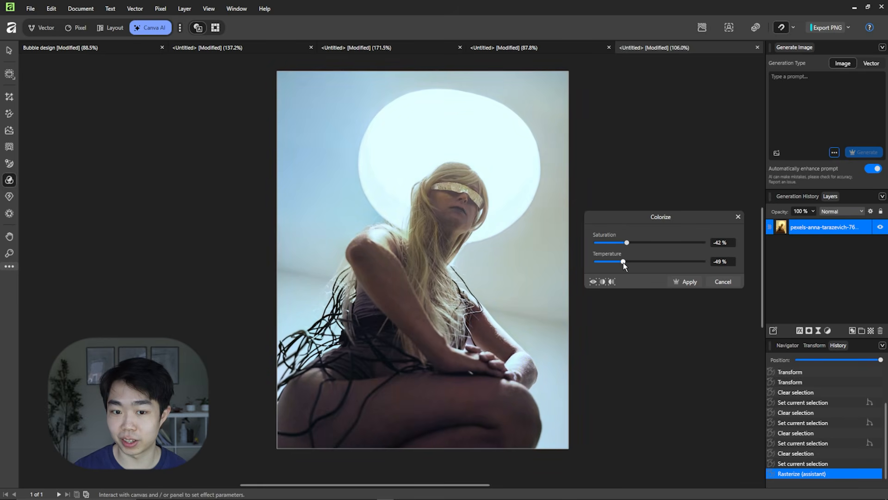
drag(653, 245, 630, 243)
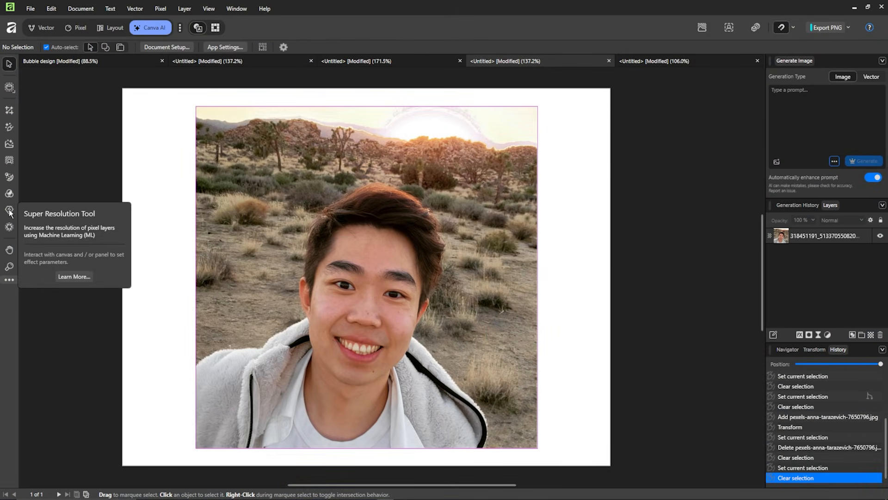
Examine the selfie's desert background and hair at high magnification to judge its original resolution.
drag(465, 189, 481, 197)
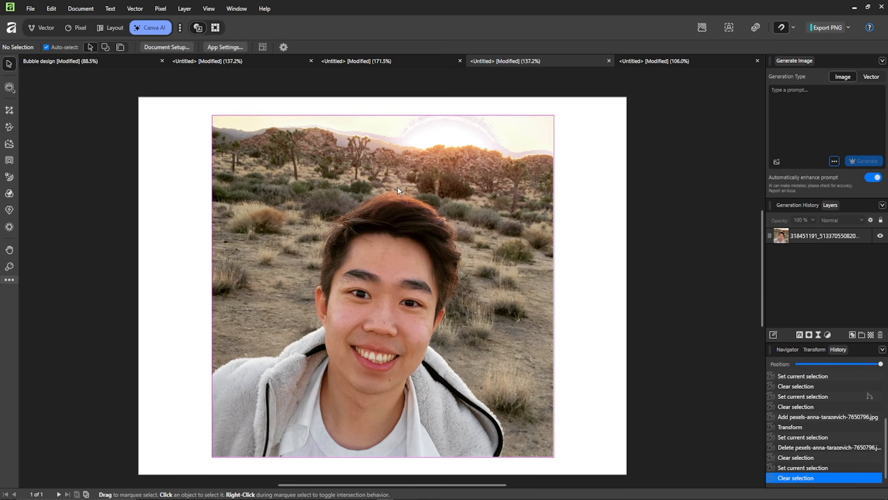
drag(398, 187, 431, 186)
scroll(564, 191, up, 6)
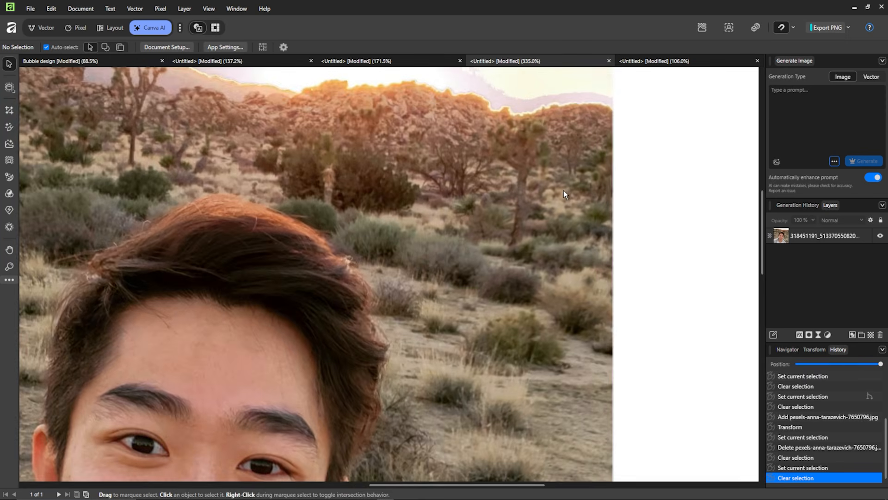
drag(483, 258, 471, 320)
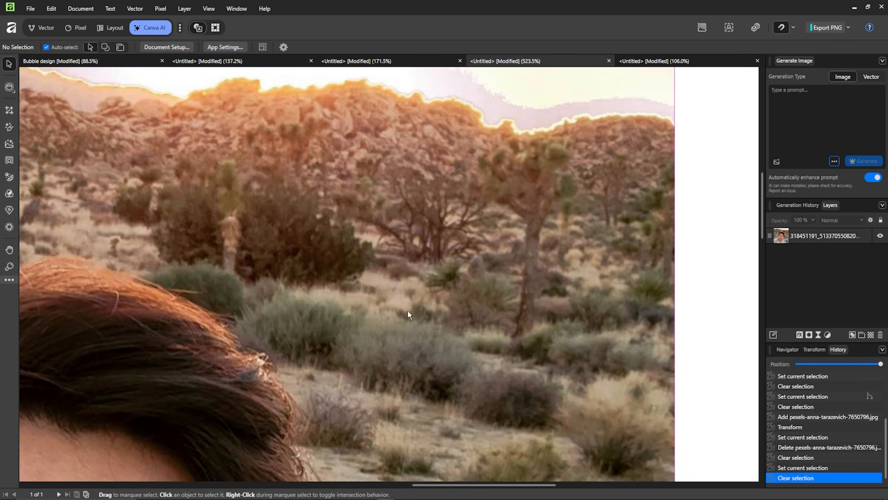
drag(407, 310, 586, 274)
scroll(381, 297, down, 1)
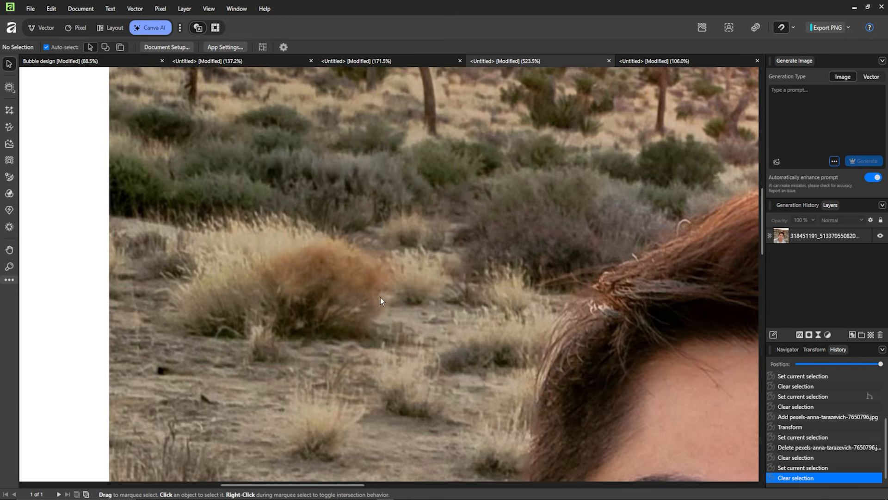
scroll(371, 290, down, 3)
scroll(498, 318, down, 2)
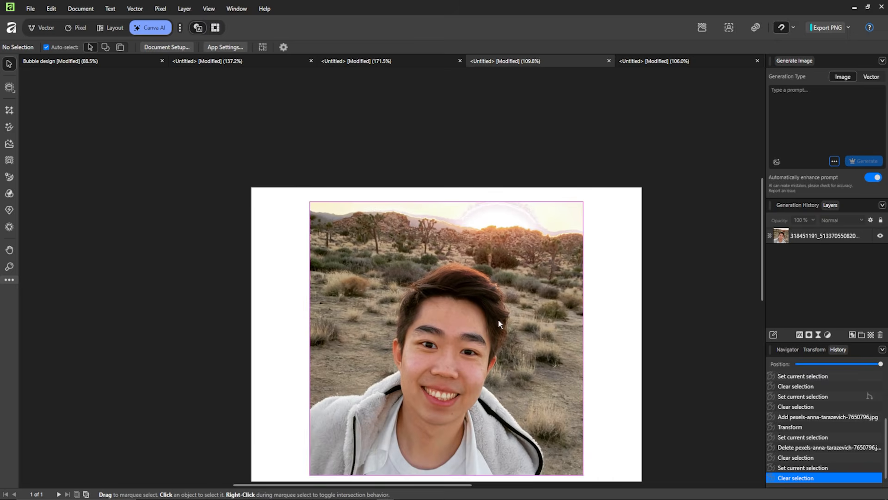
scroll(457, 262, up, 2)
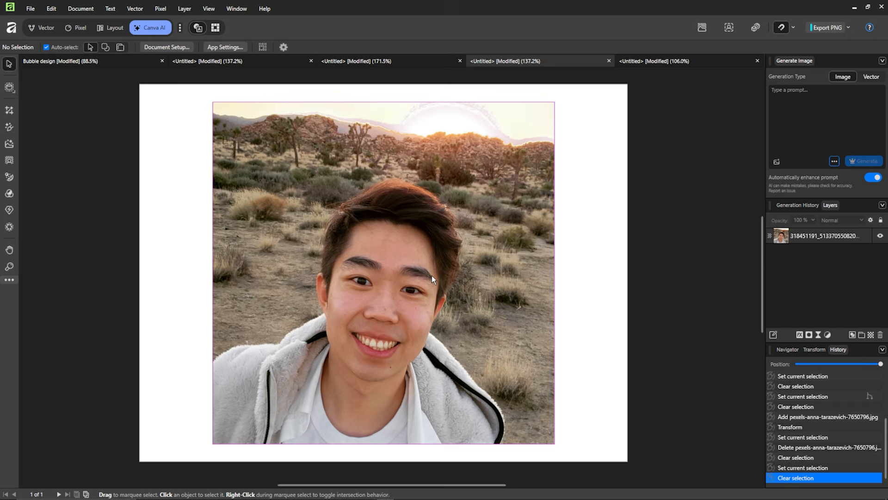
Start Super Resolution on the selfie layer and set the scale to 249 %.
click(809, 238)
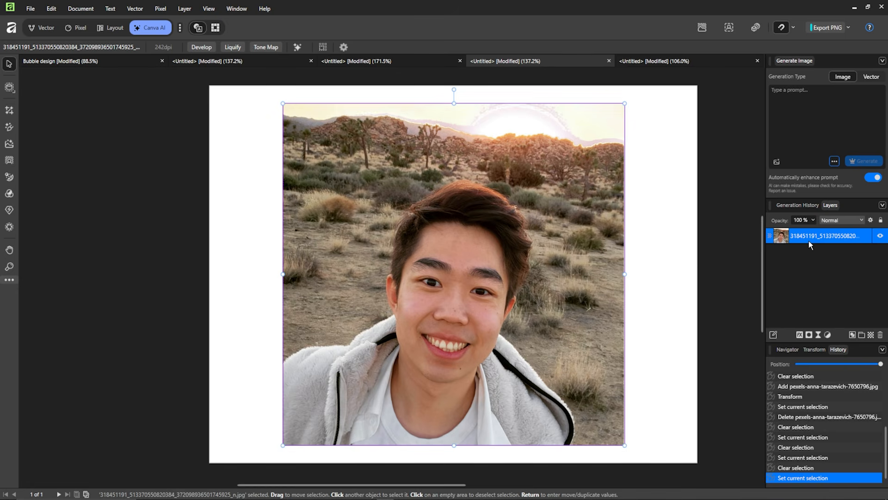
click(9, 210)
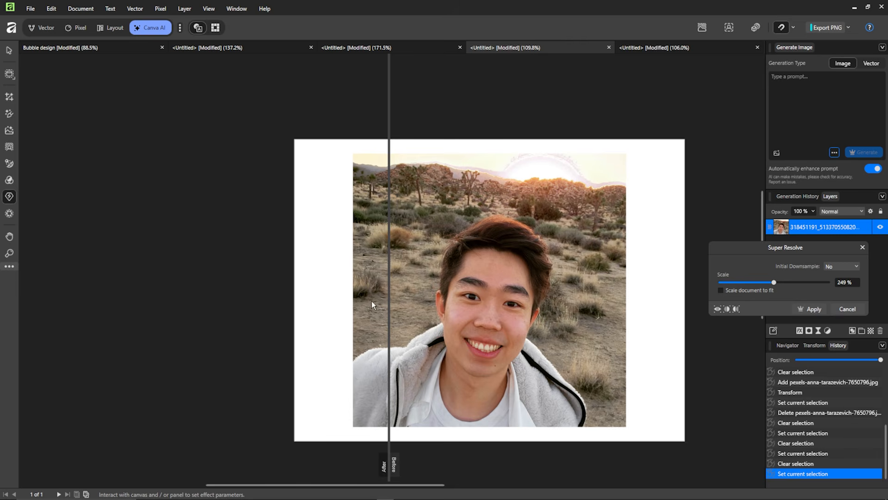
scroll(382, 263, up, 10)
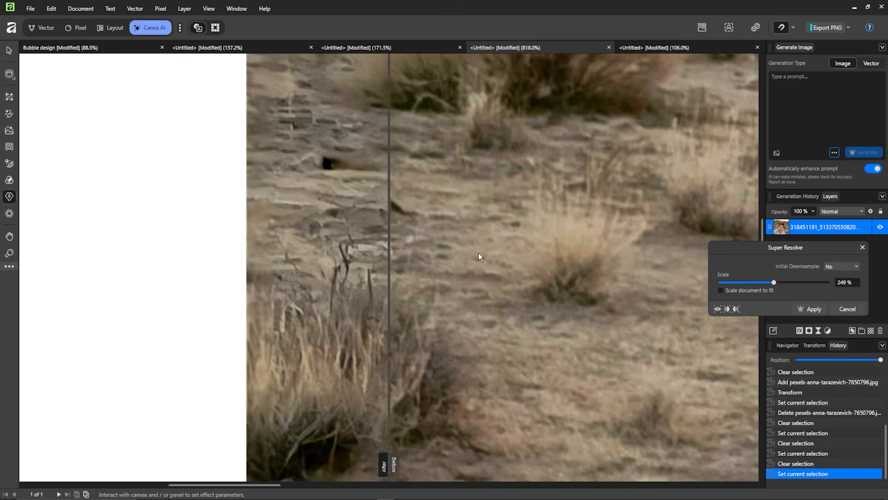
Compare the before and after detail in the selfie's ground and dry grass, shifting the split divider onto the face.
drag(478, 253, 482, 251)
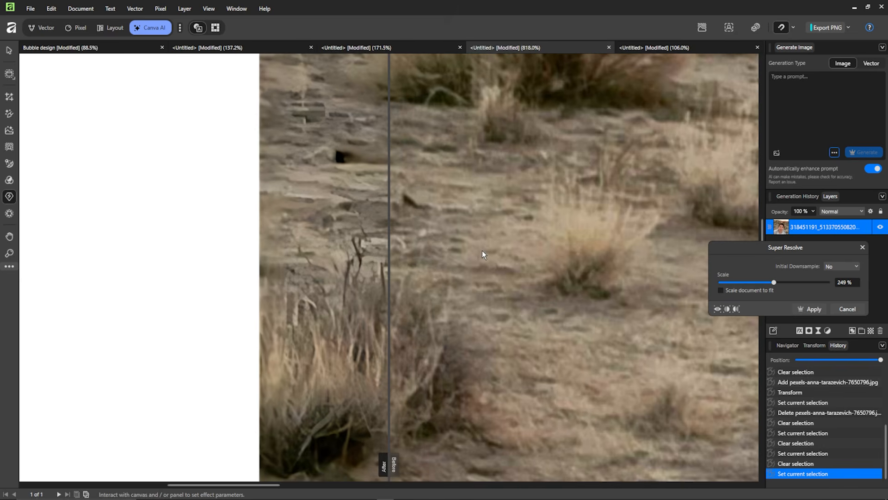
drag(421, 414, 424, 401)
scroll(423, 402, down, 1)
drag(389, 452, 461, 440)
scroll(514, 285, down, 2)
drag(546, 260, 381, 354)
scroll(403, 308, down, 3)
drag(520, 329, 467, 226)
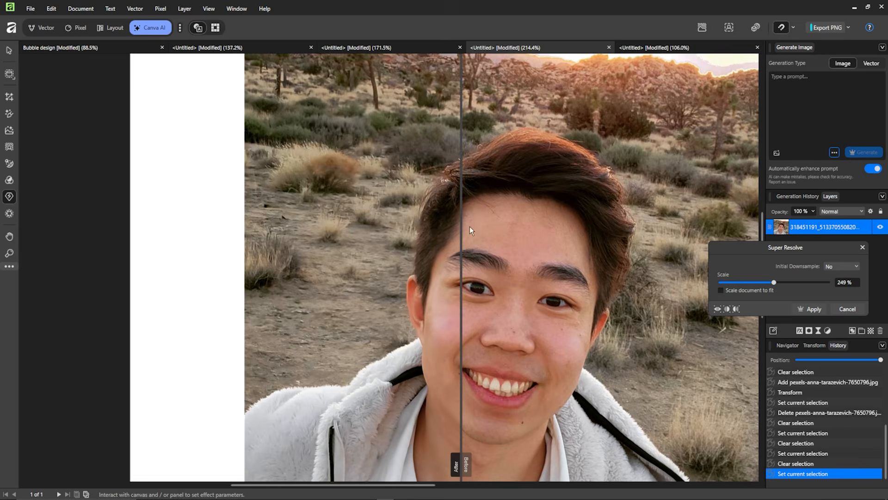
Inspect the face on both sides of the divider, then move it past the photo's edge to view the whole upscaled selfie.
scroll(511, 306, up, 2)
drag(551, 313, 500, 274)
scroll(501, 274, down, 2)
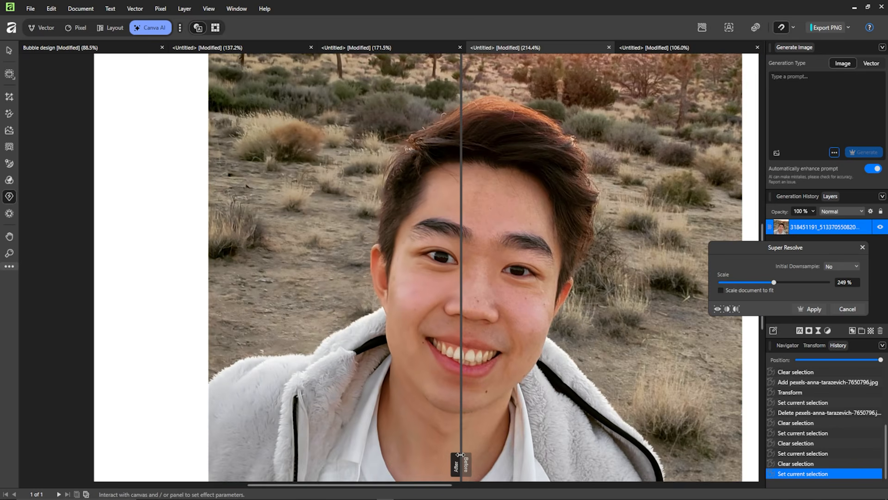
drag(461, 455, 666, 434)
scroll(493, 352, down, 1)
drag(539, 349, 490, 346)
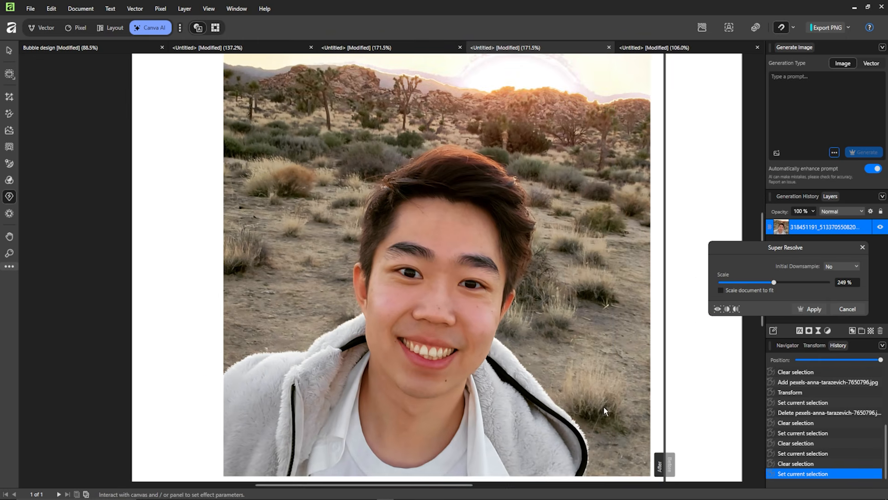
Sweep the before/after divider back and forth across the selfie and examine the fleece jacket and skin up close.
drag(665, 435, 327, 421)
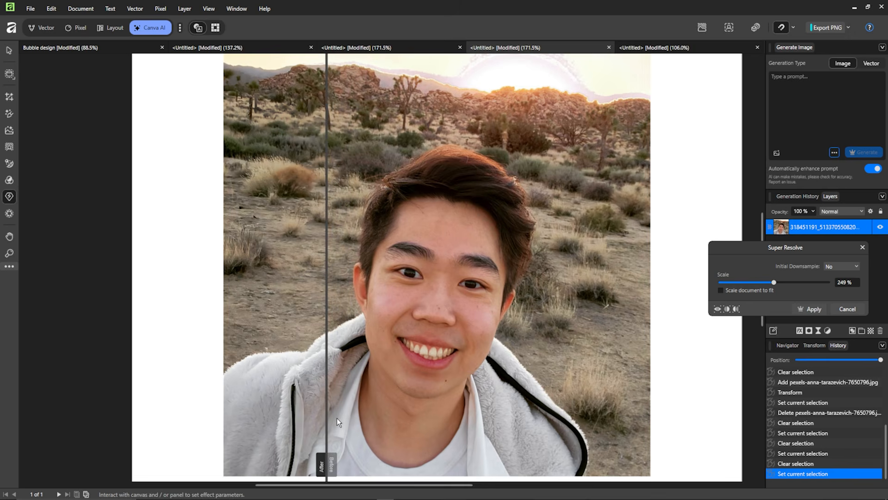
scroll(373, 393, up, 1)
scroll(374, 393, down, 1)
drag(326, 410, 581, 403)
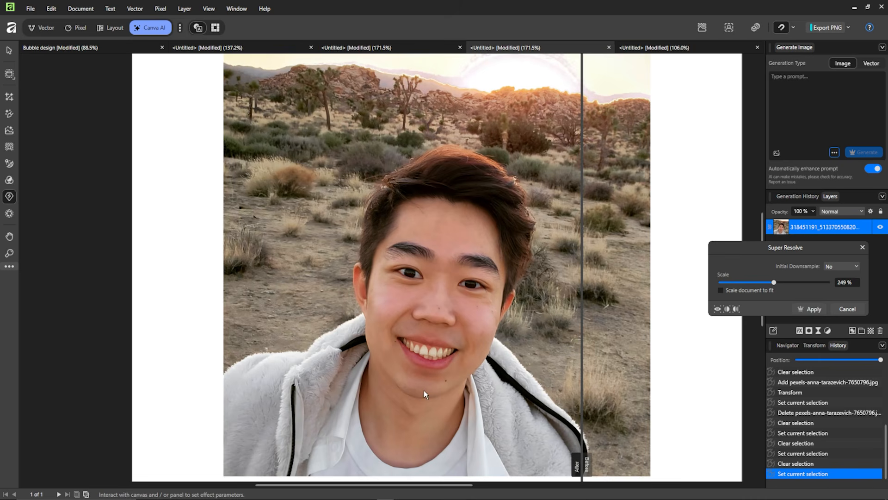
scroll(551, 387, up, 5)
drag(581, 430, 628, 420)
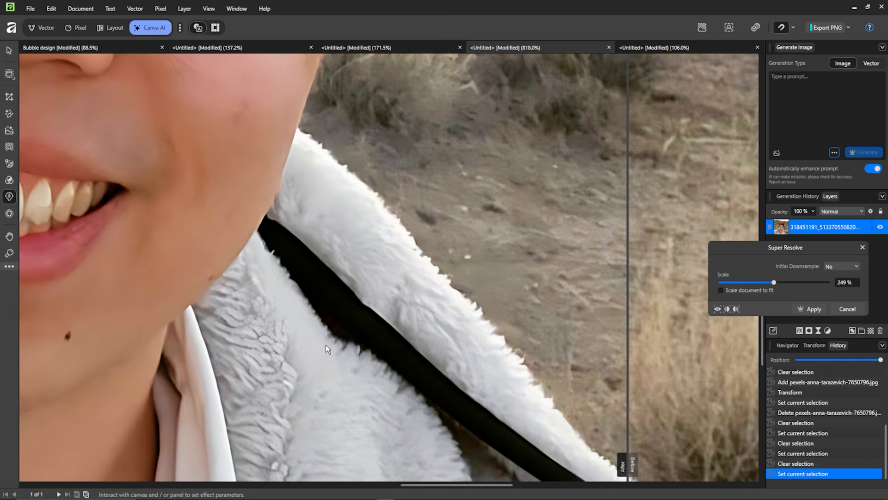
scroll(325, 345, down, 5)
drag(337, 346, 666, 349)
scroll(407, 220, down, 3)
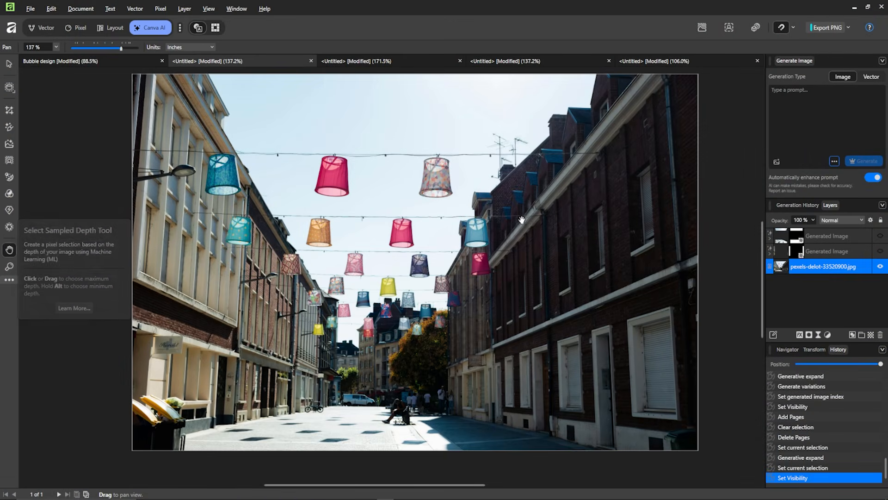
Start a depth selection on the street photo with the hanging lampshades and set the near depth to 36 %.
click(10, 226)
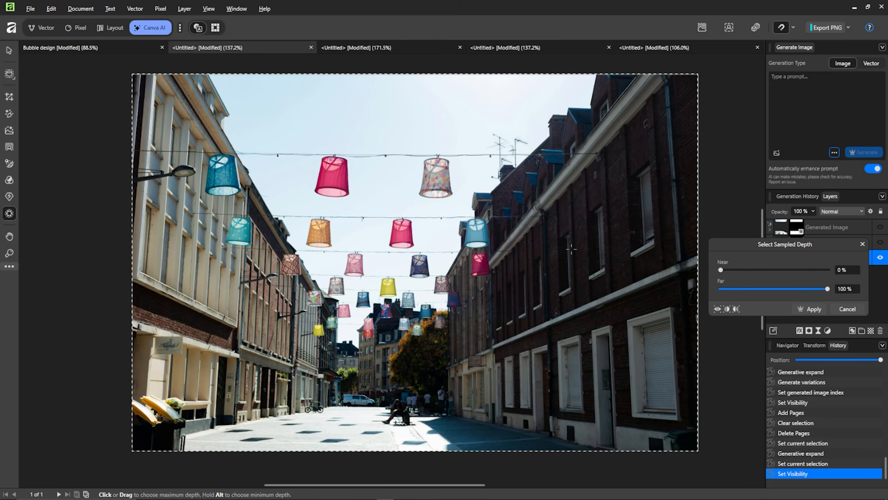
mouse_move(828, 289)
mouse_down()
mouse_move(816, 289)
mouse_move(832, 288)
mouse_up()
drag(745, 246, 717, 254)
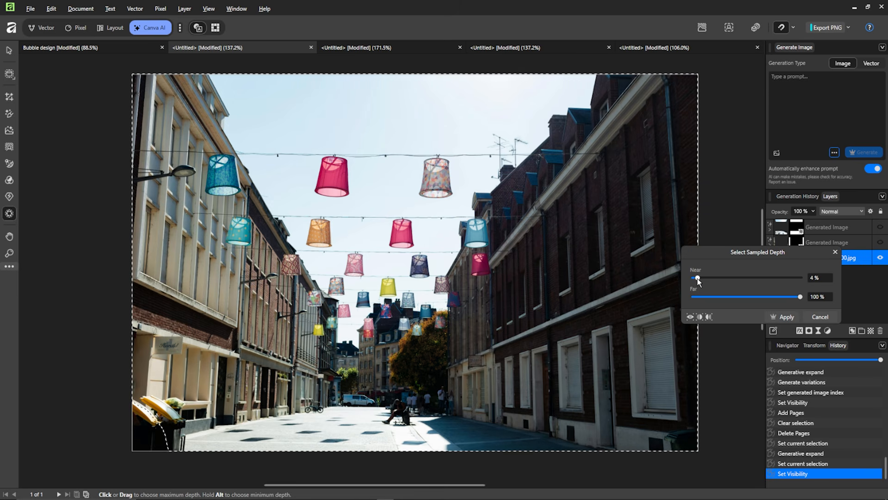
drag(698, 279, 731, 280)
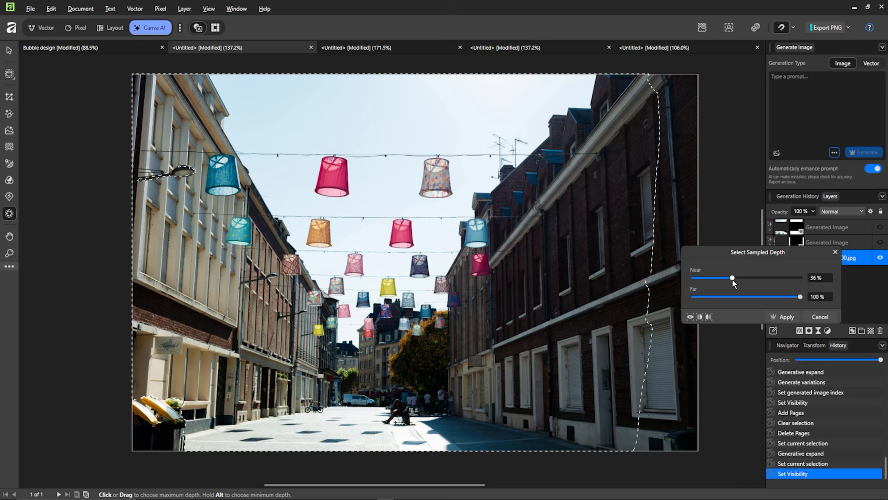
scroll(185, 174, up, 1)
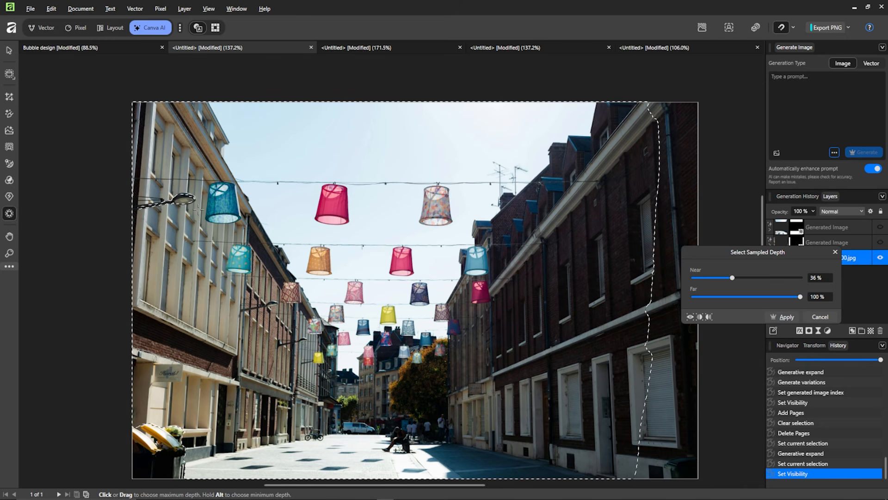
scroll(198, 209, down, 1)
scroll(201, 197, up, 1)
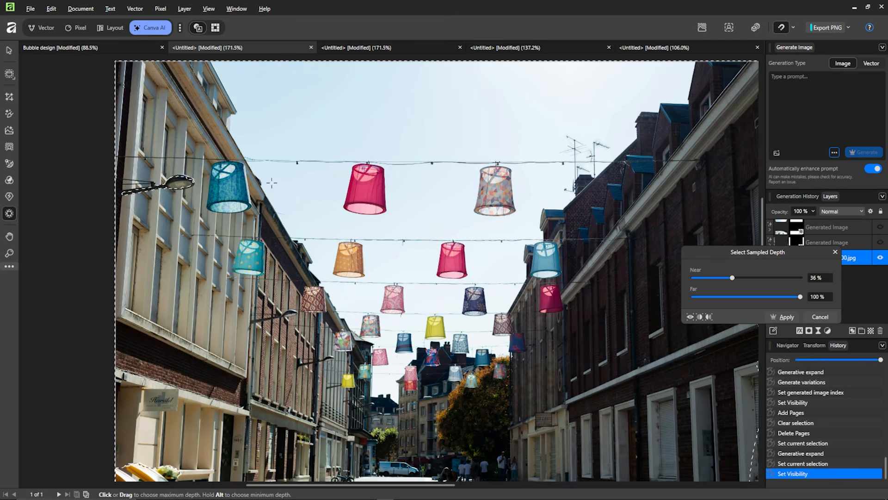
Raise the near depth to 68 % and check the selection outline across the buildings and lampshades.
drag(732, 277, 745, 278)
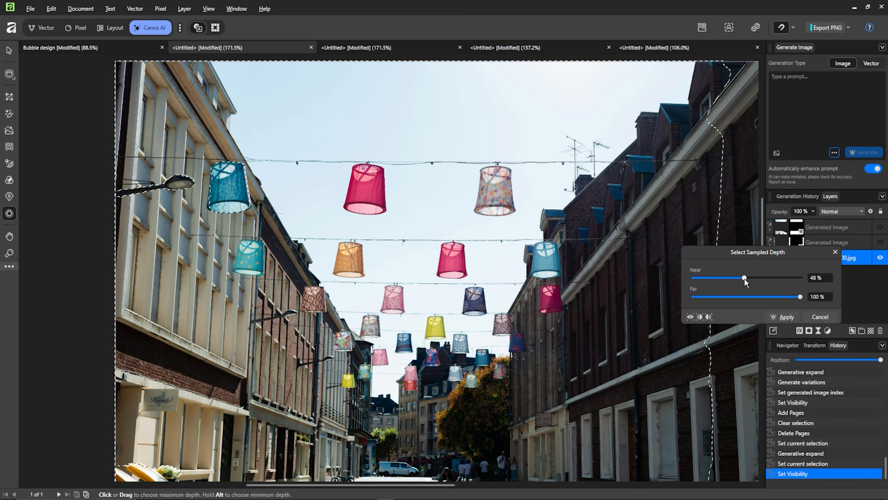
drag(745, 280, 766, 281)
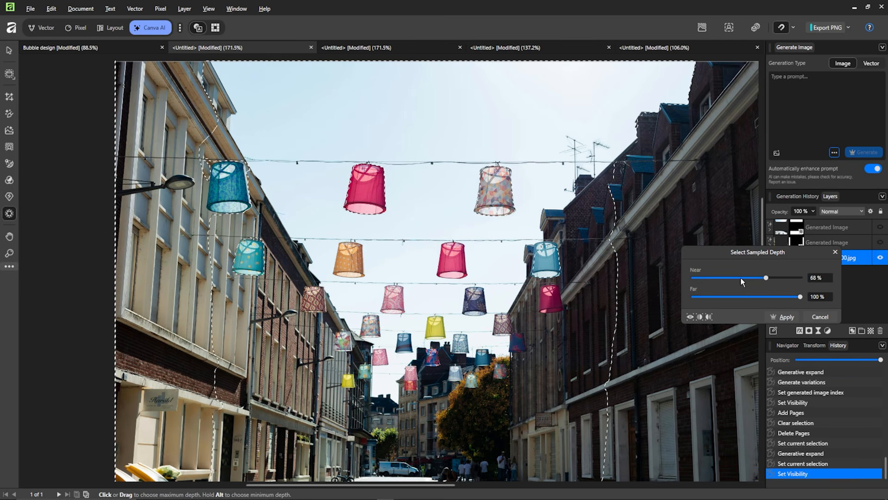
scroll(486, 213, down, 2)
drag(513, 241, 489, 249)
scroll(489, 248, up, 1)
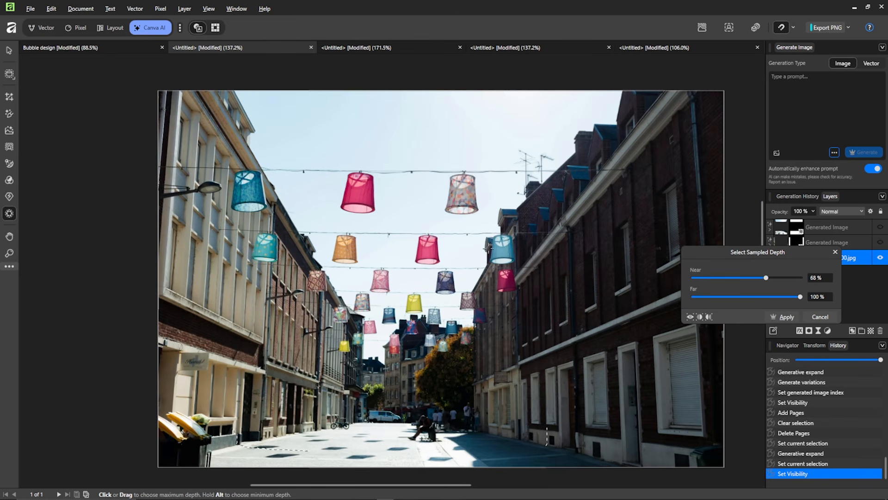